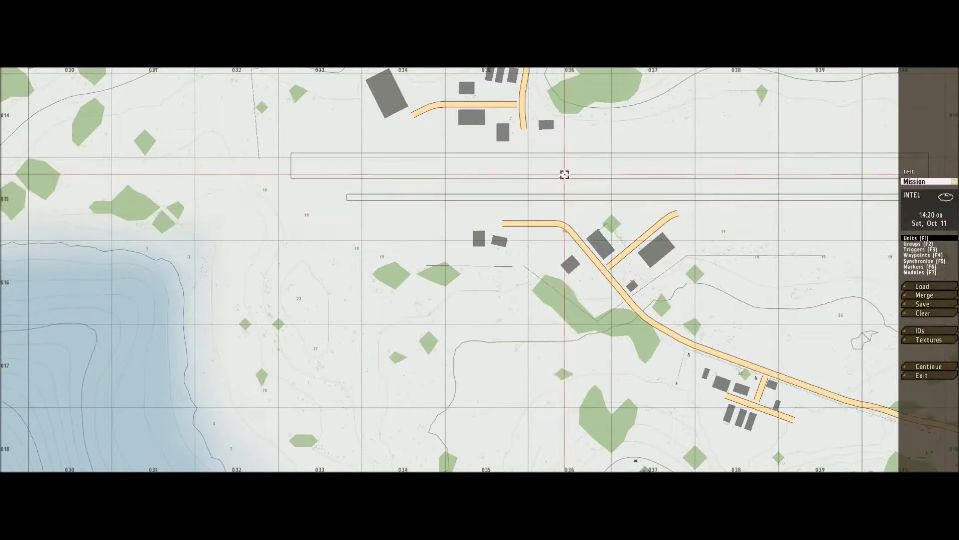
Step: Insert a player-controlled BLUFOR USMC Rifleman on the wide runway, south of the northern airfield buildings
right_drag(564, 175, 563, 259)
scroll(563, 259, up, 2)
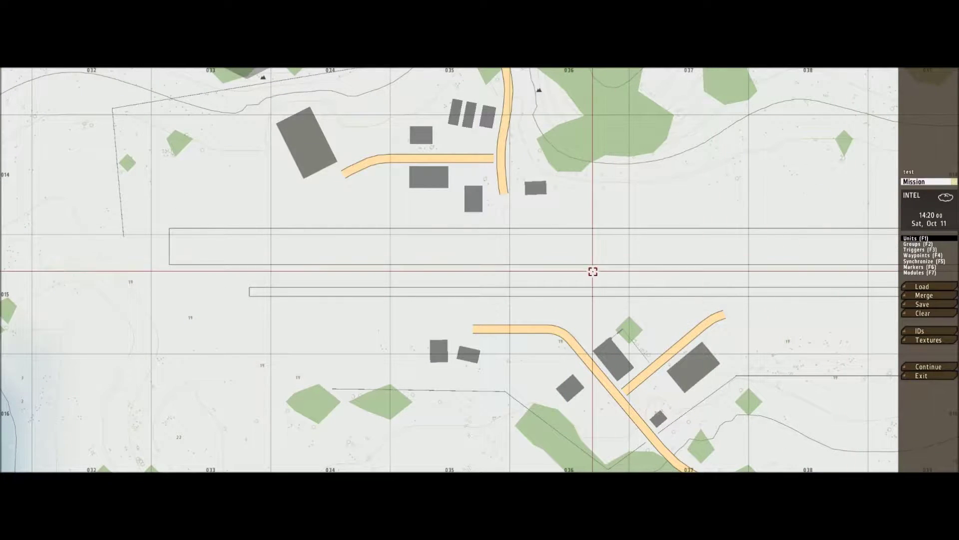
double_click(542, 251)
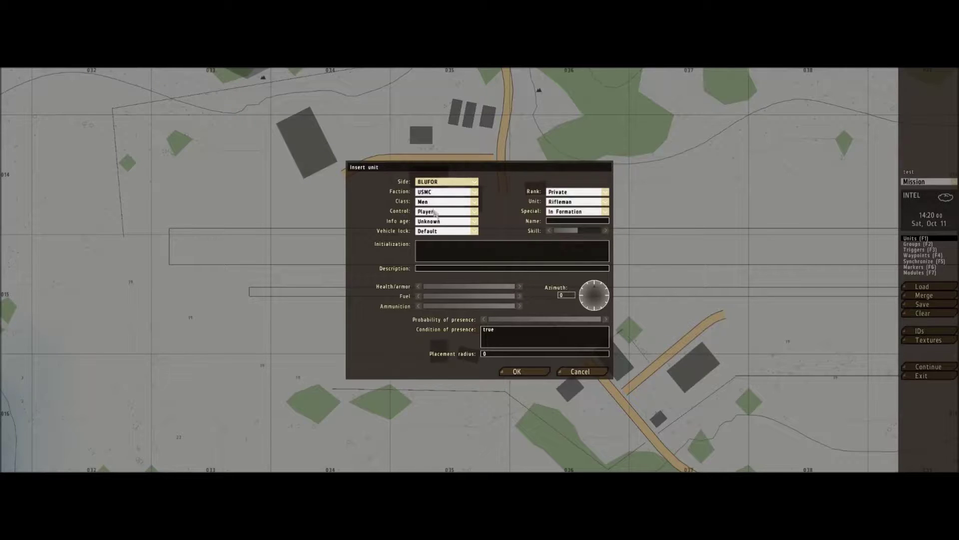
click(517, 372)
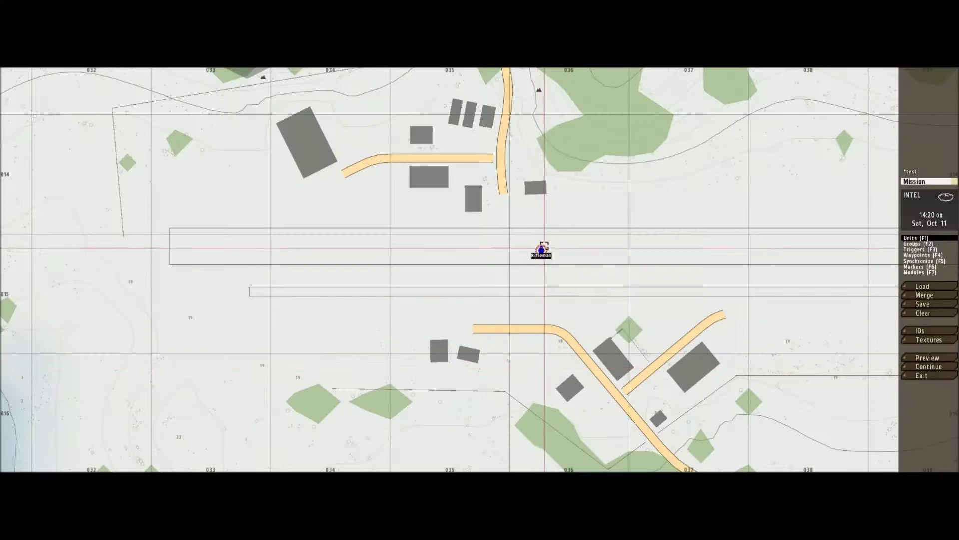
scroll(538, 255, up, 3)
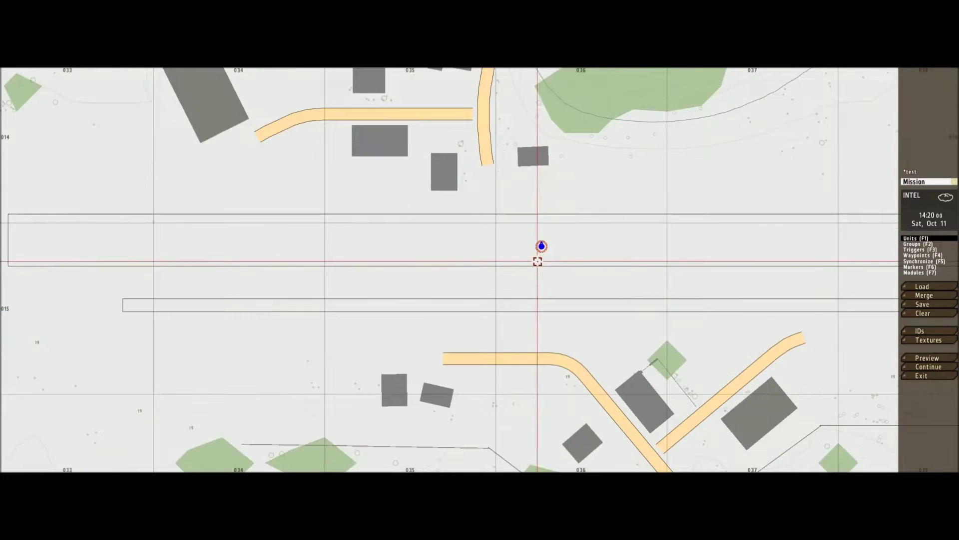
scroll(548, 282, down, 3)
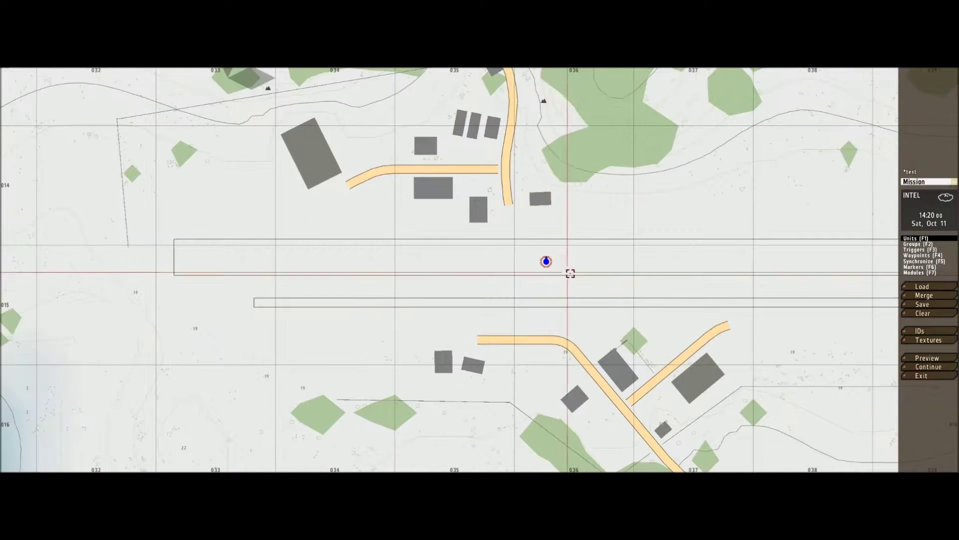
Step: Move the existing unit1 rifleman from beyond the runway's east end to just north of the player unit
scroll(604, 287, up, 2)
right_drag(629, 312, 557, 317)
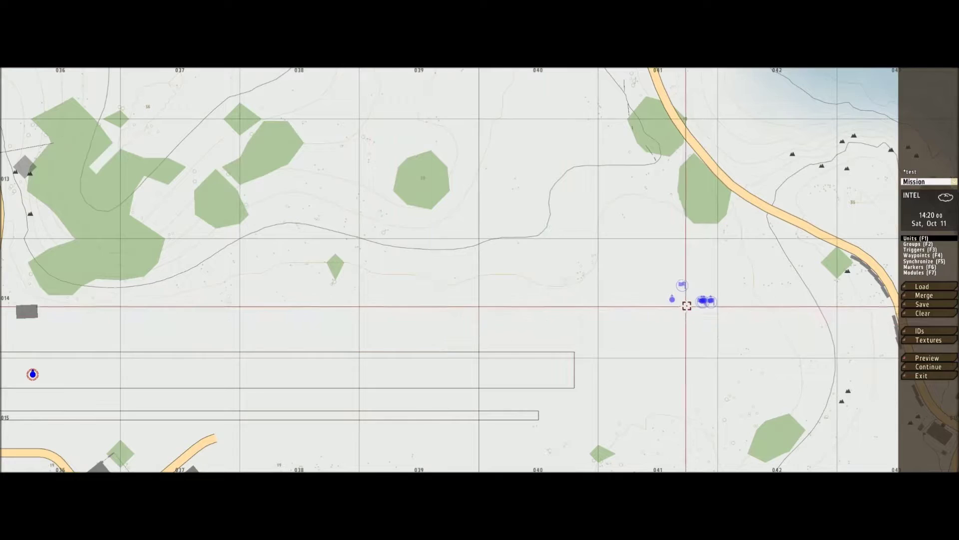
right_drag(643, 330, 835, 242)
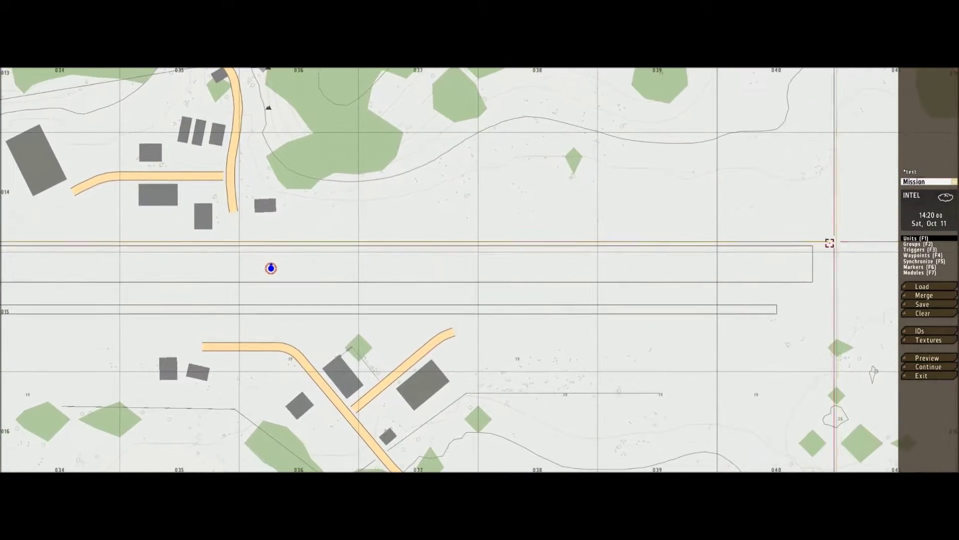
right_drag(604, 248, 498, 324)
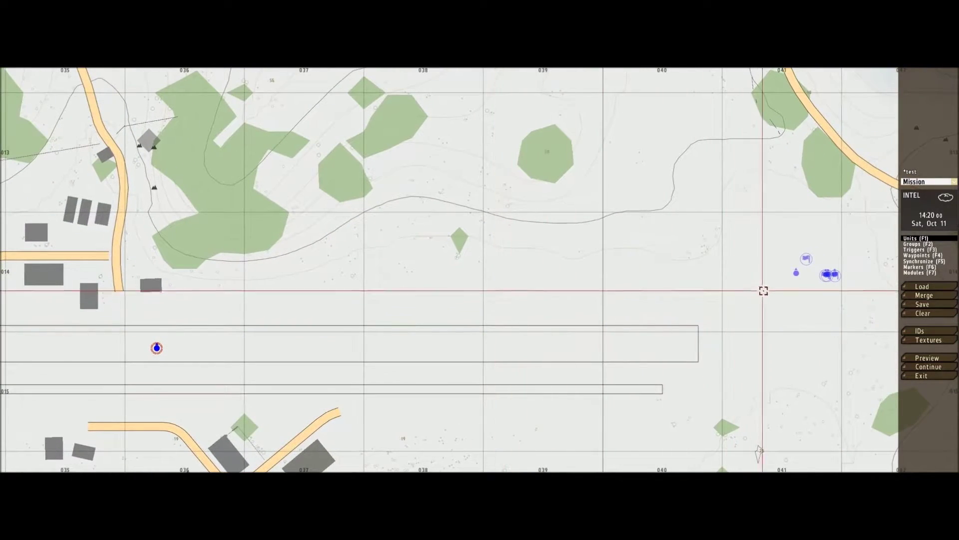
mouse_move(797, 273)
mouse_down()
mouse_move(767, 286)
mouse_move(456, 323)
mouse_move(227, 319)
mouse_up()
right_drag(227, 319, 520, 238)
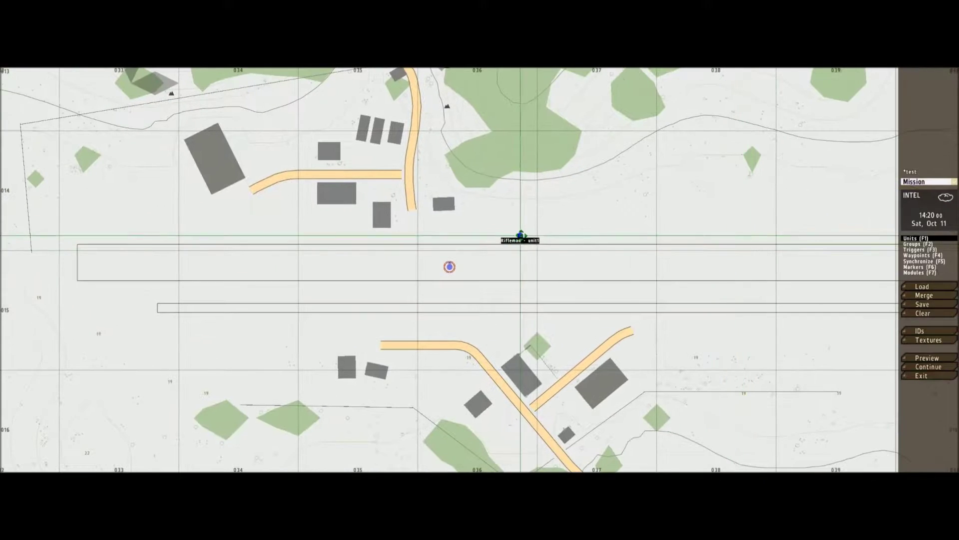
drag(520, 238, 481, 248)
right_drag(481, 248, 523, 262)
drag(523, 261, 496, 260)
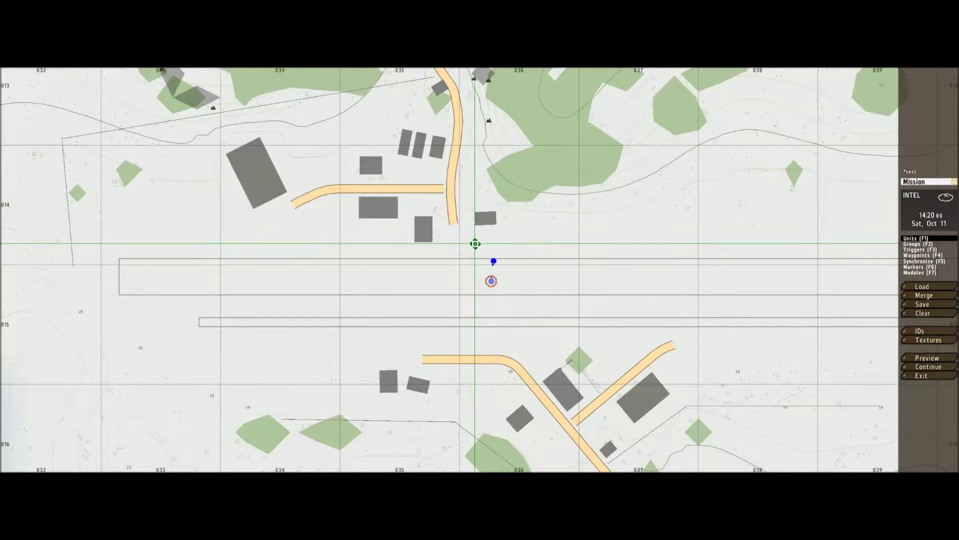
Step: Inspect the unit type options and the name of the non-playable rifleman north of the player
double_click(492, 261)
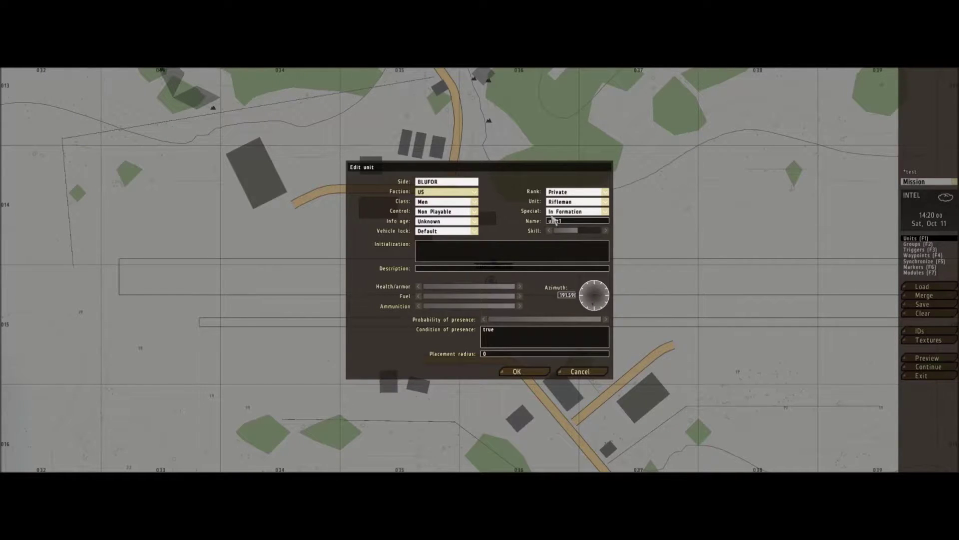
click(605, 202)
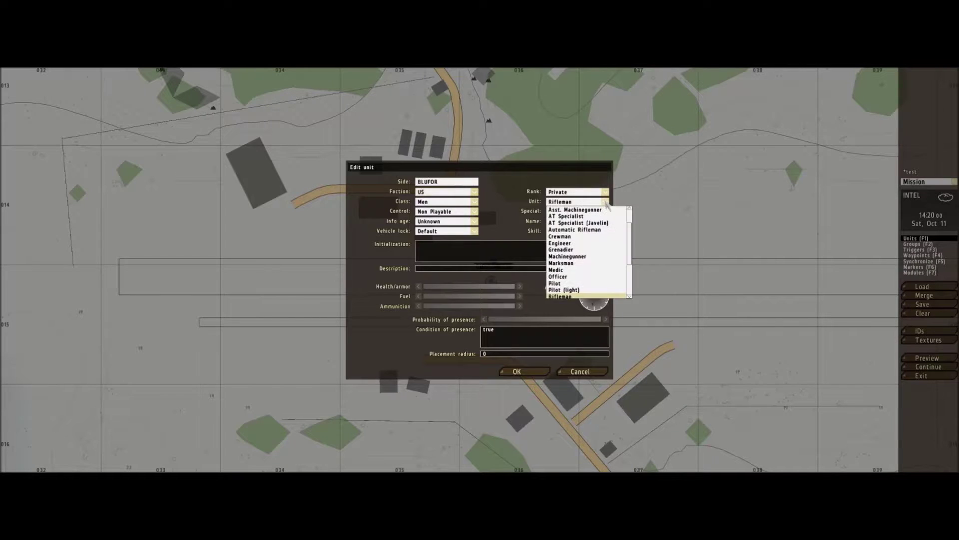
click(604, 202)
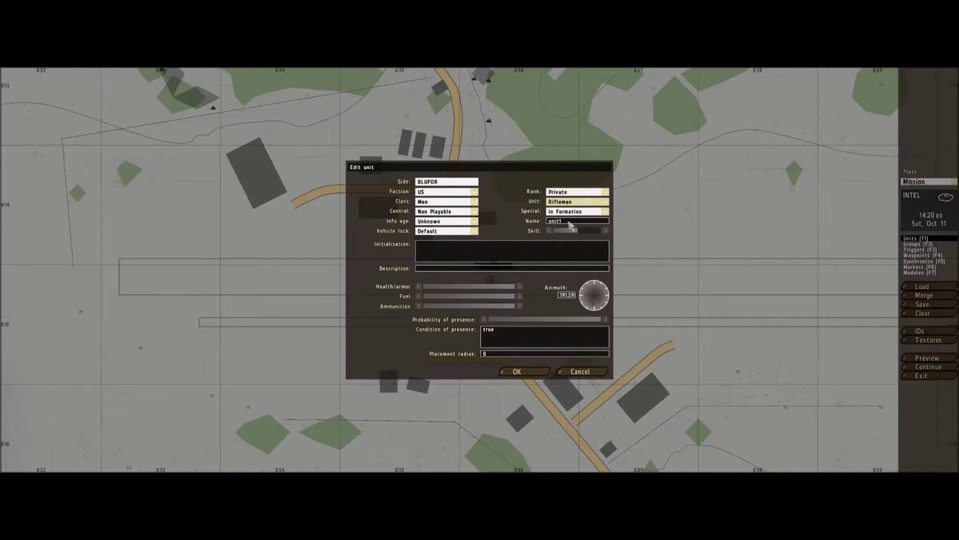
drag(563, 220, 535, 220)
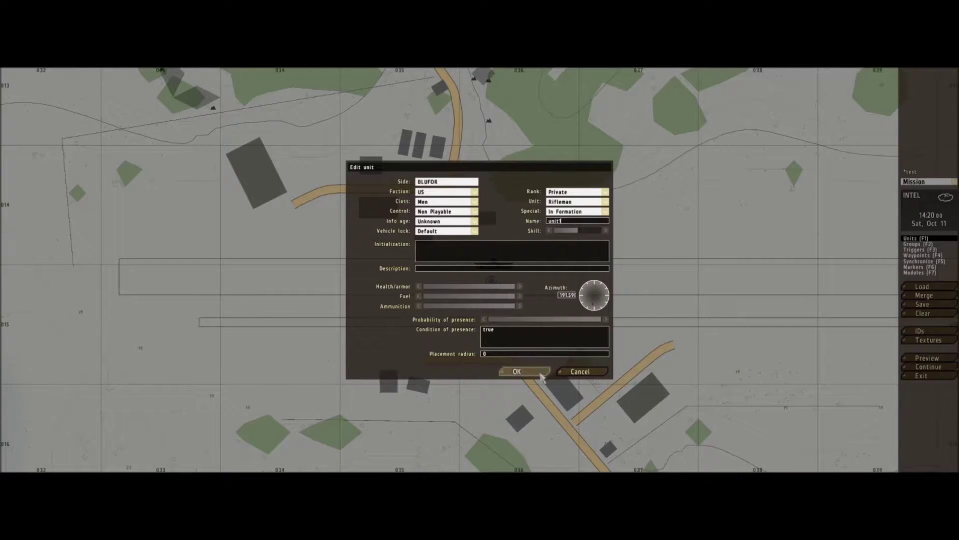
click(517, 371)
Step: Move the existing animation trigger from beyond the runway's east end to just east of the unit1 rifleman
drag(493, 259, 495, 259)
scroll(492, 280, down, 2)
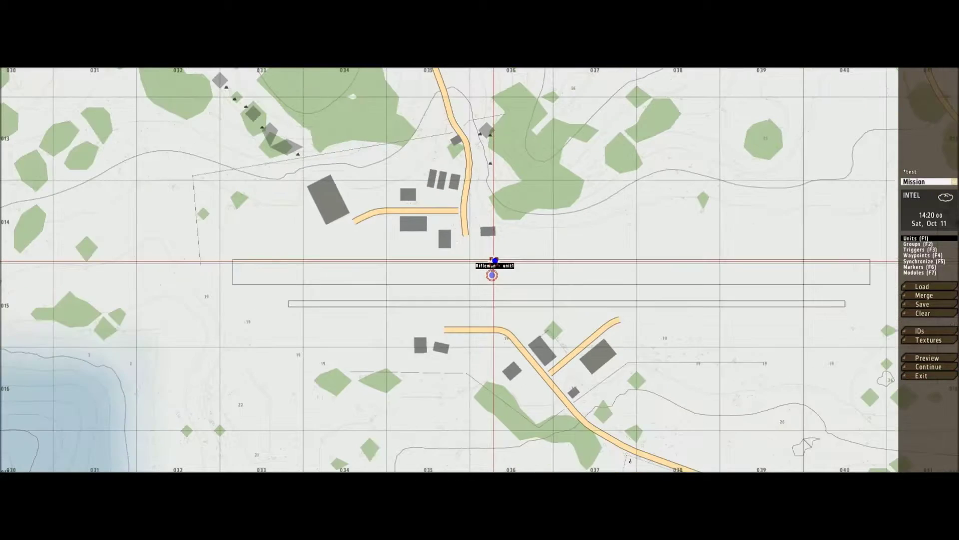
scroll(492, 281, up, 6)
drag(494, 245, 496, 261)
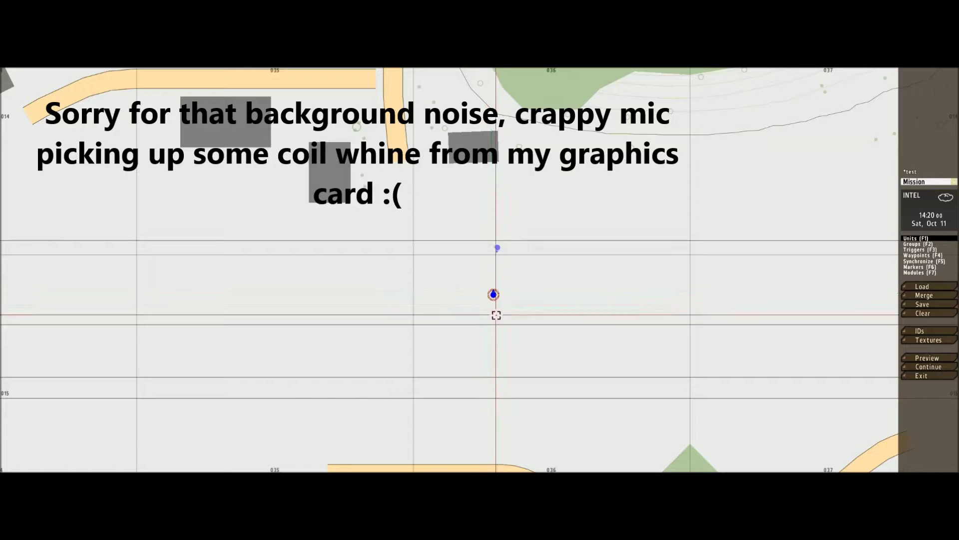
scroll(498, 315, down, 5)
scroll(621, 340, up, 2)
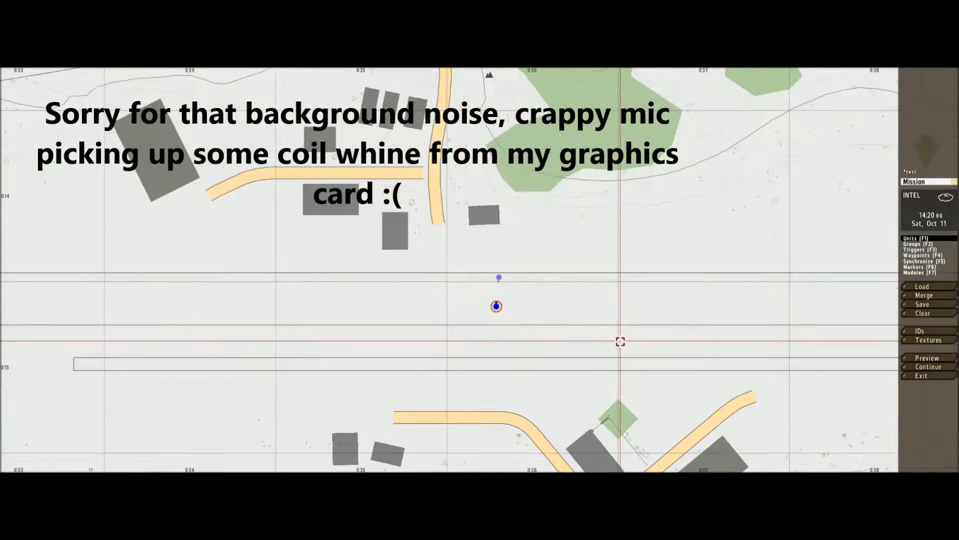
scroll(625, 340, down, 2)
right_drag(771, 343, 534, 361)
scroll(533, 361, down, 3)
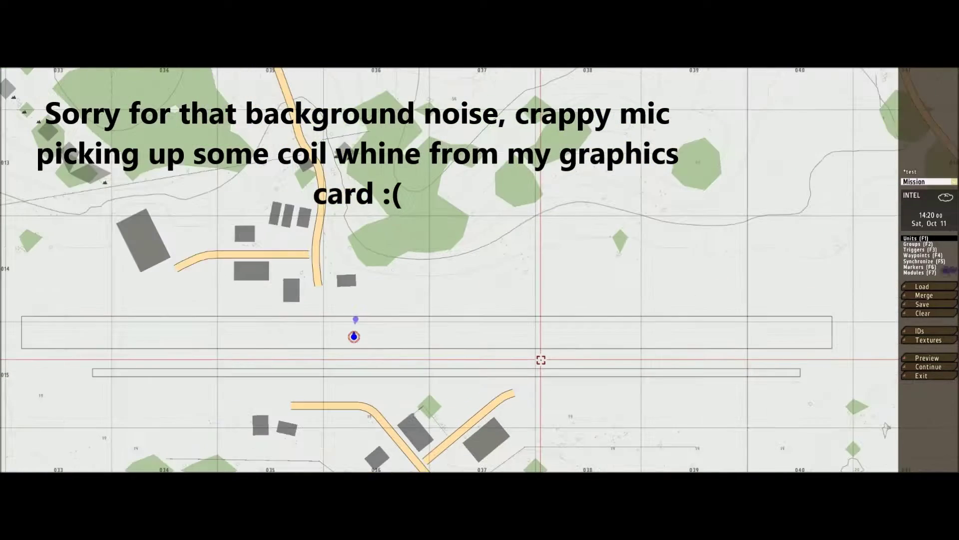
right_drag(674, 350, 461, 348)
drag(710, 254, 412, 284)
scroll(413, 285, up, 5)
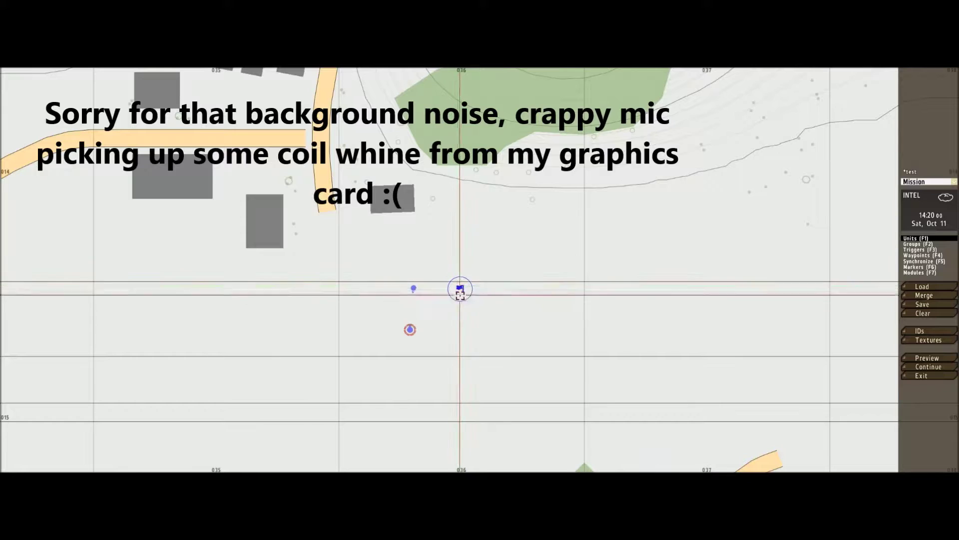
scroll(460, 288, down, 3)
scroll(458, 274, up, 5)
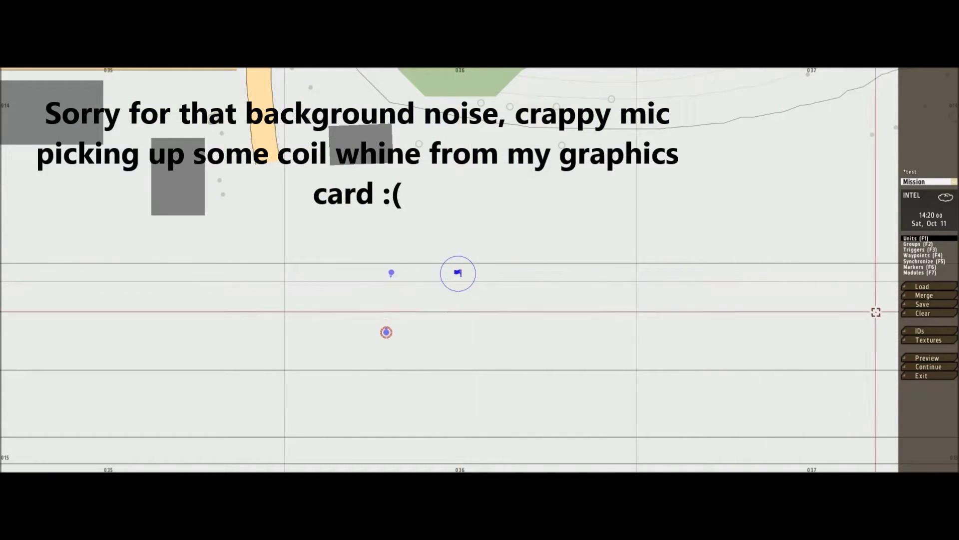
Step: Start a new trigger north of the existing one, with Axis a and Axis b set to 5
click(919, 250)
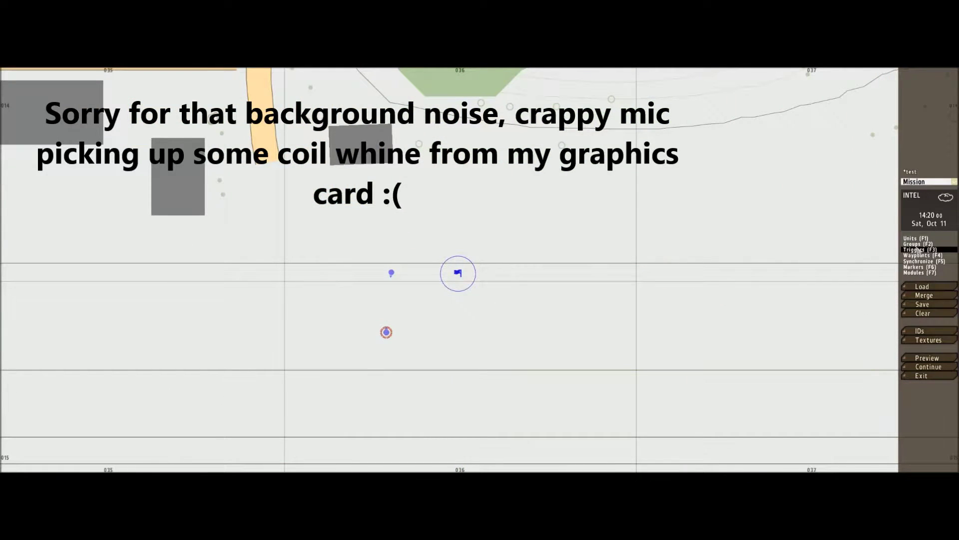
double_click(448, 217)
drag(445, 181, 397, 179)
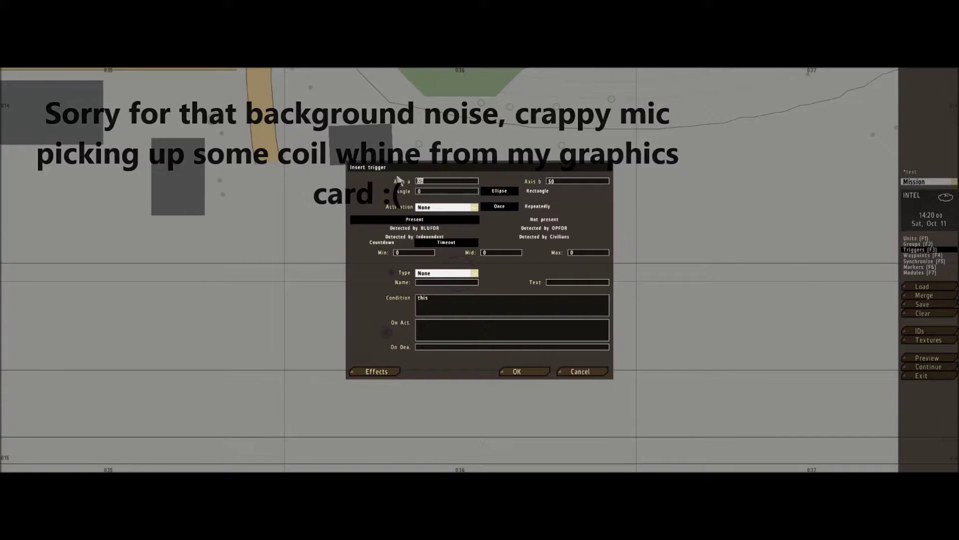
drag(569, 181, 548, 181)
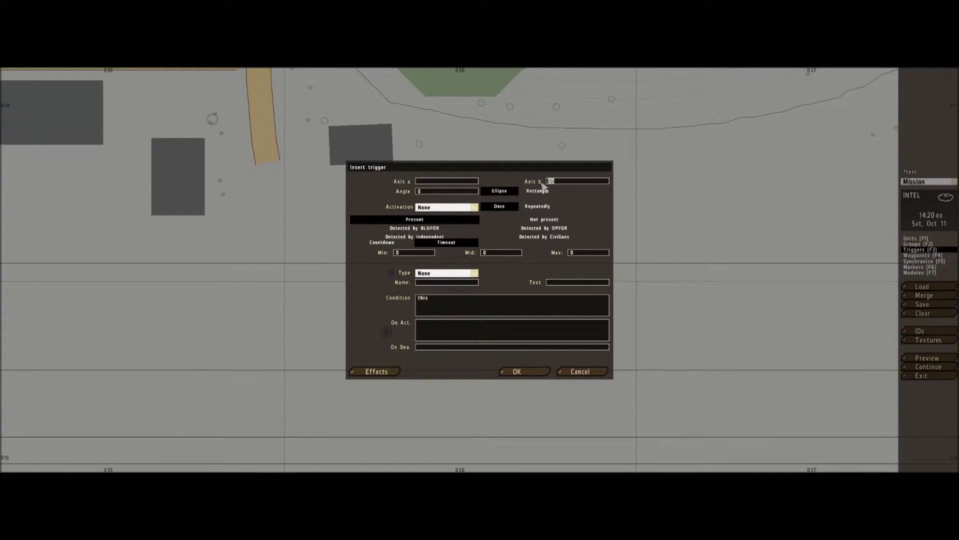
key(BackSpace)
click(428, 182)
text(5)
Step: Set the new trigger's activation to Anybody and add the trigger to the map
click(479, 210)
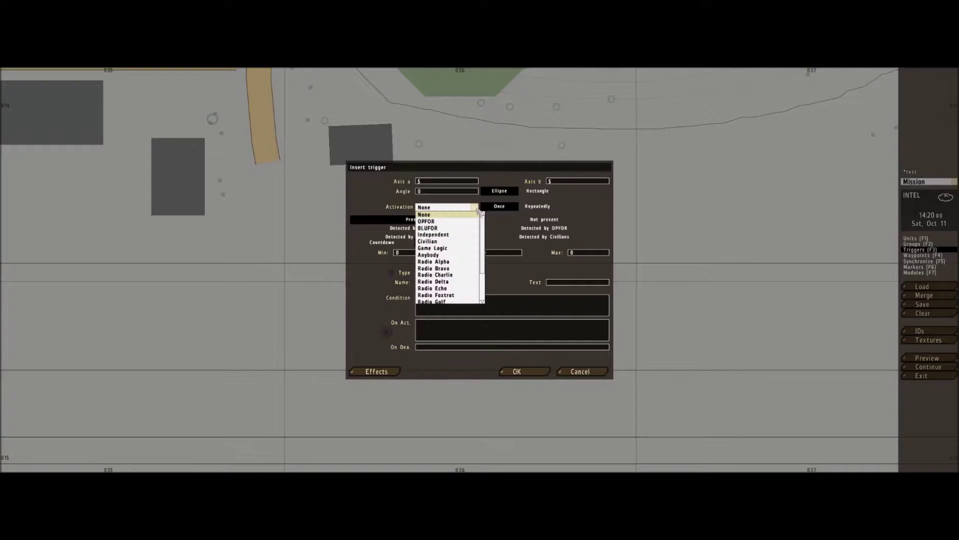
click(443, 256)
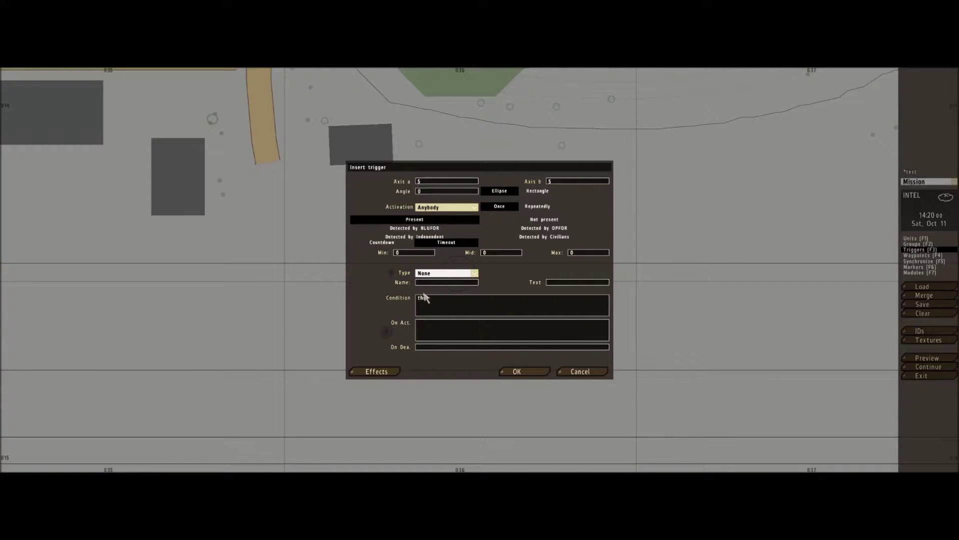
click(430, 331)
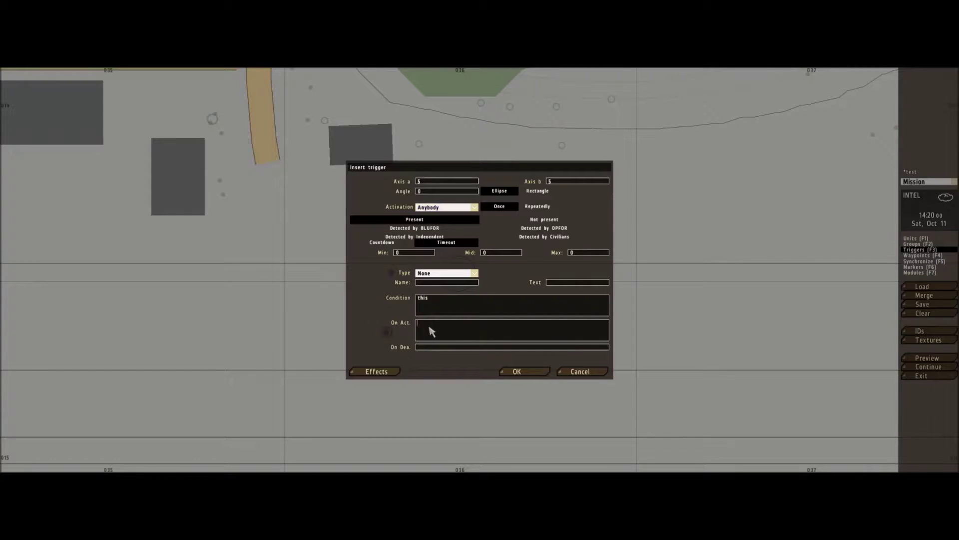
key(ctrl+v)
click(517, 371)
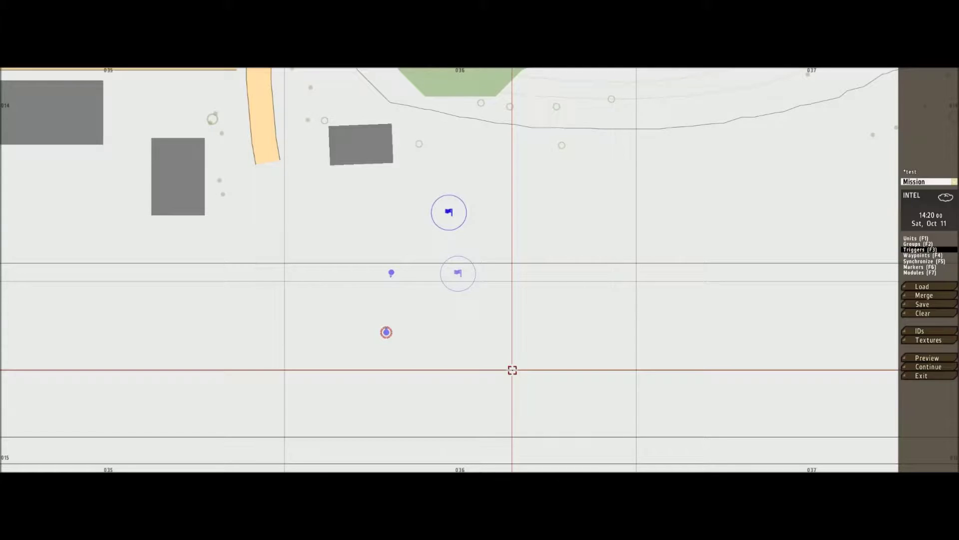
Step: Copy the whole On Act. script from the existing trigger east of the unit1 rifleman
click(458, 274)
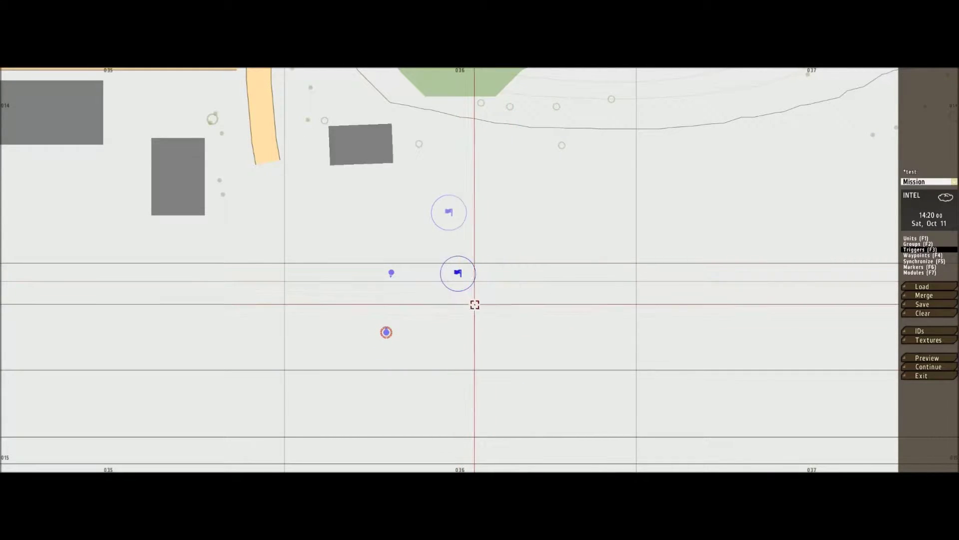
double_click(458, 273)
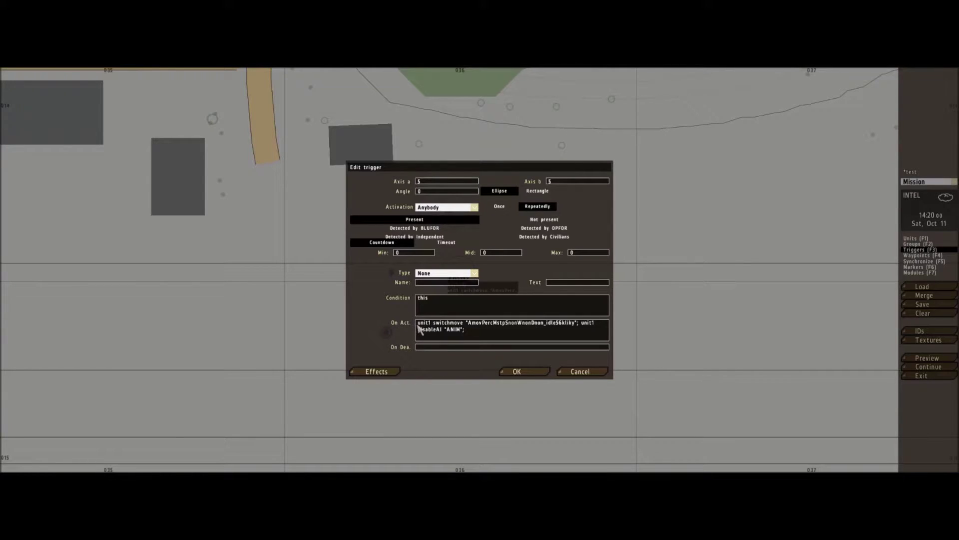
drag(419, 326, 476, 336)
key(ctrl+c)
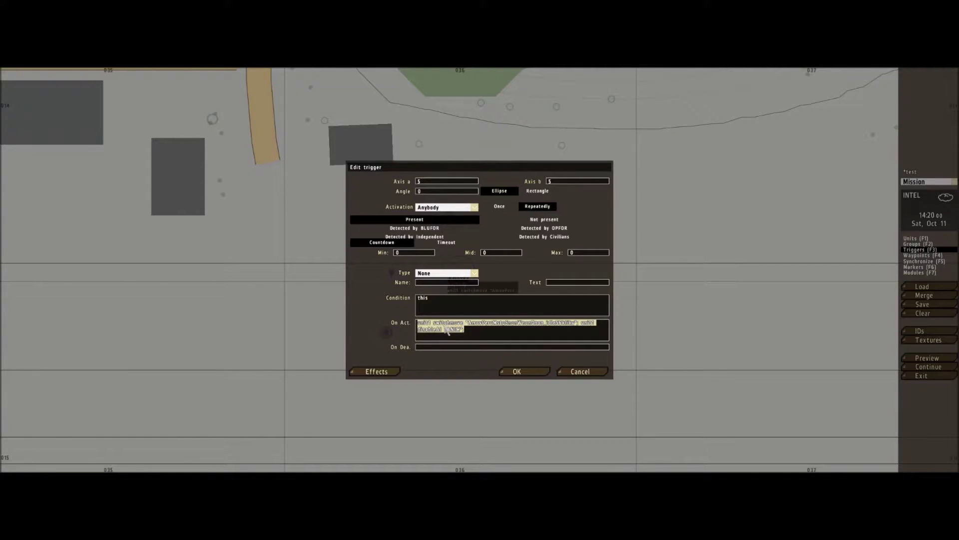
click(517, 371)
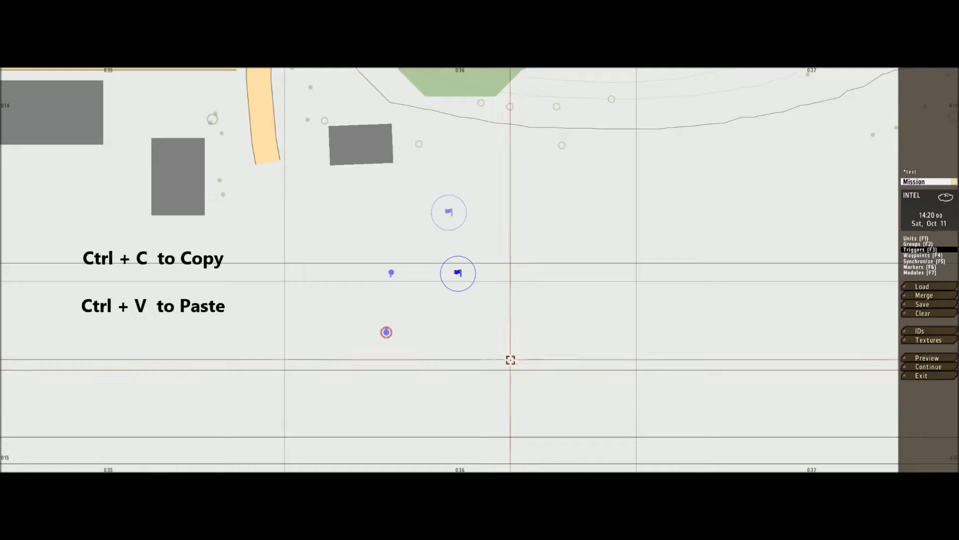
Step: Paste unit1 switchmove "AmovPercMstpSnonWnonDnon_idle56kliky"; unit1 disableAI "ANIM"; into the new trigger's On Act. and move the trigger onto the unit1 rifleman
double_click(449, 220)
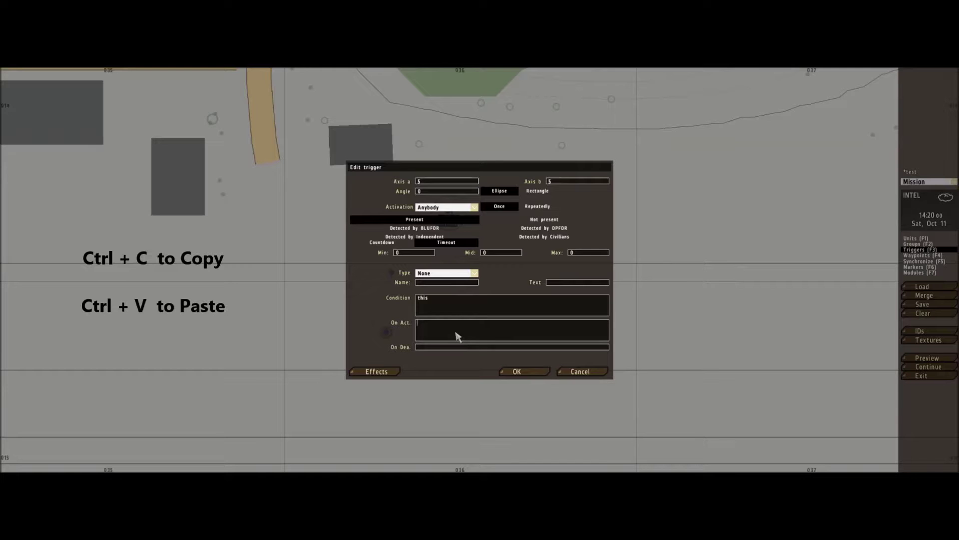
key(ctrl+v)
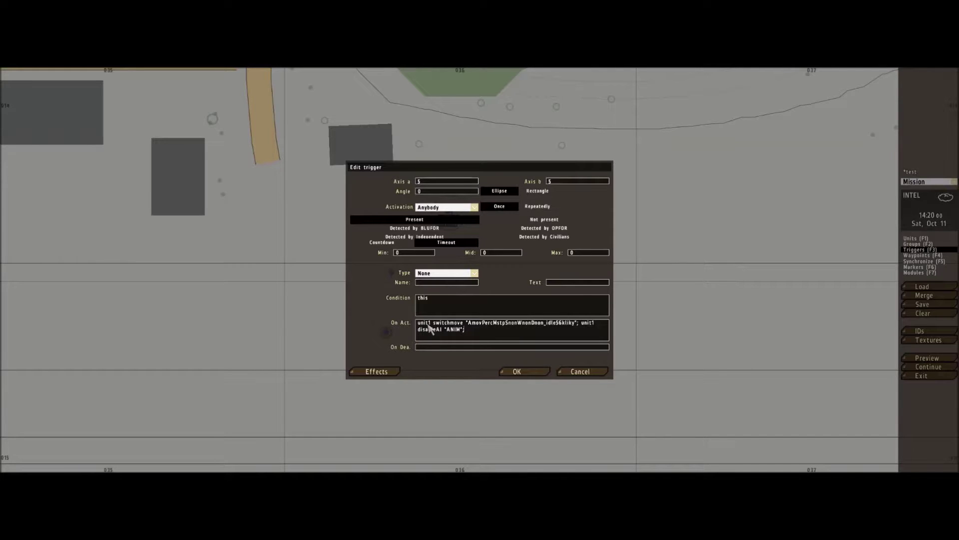
click(510, 371)
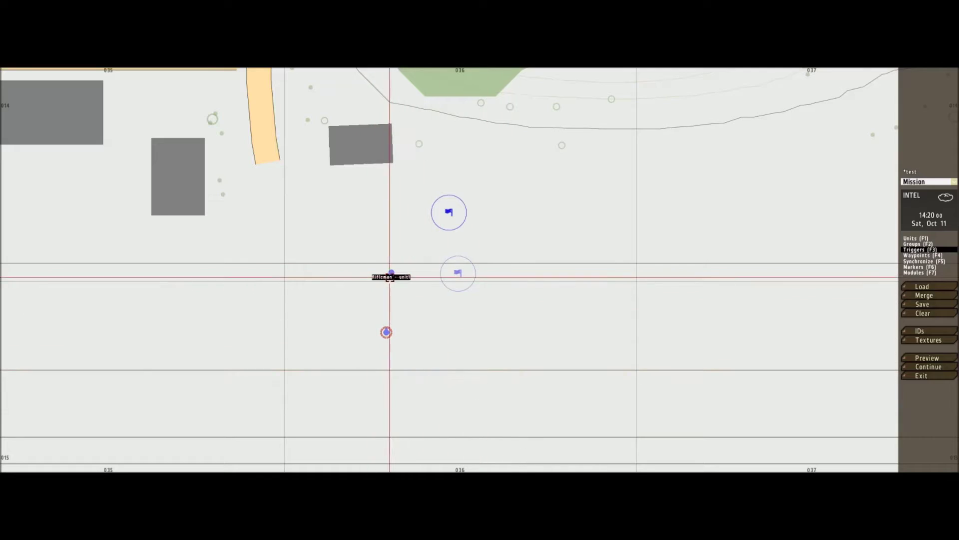
mouse_move(449, 212)
mouse_down()
mouse_move(414, 253)
mouse_move(416, 241)
mouse_move(398, 278)
mouse_up()
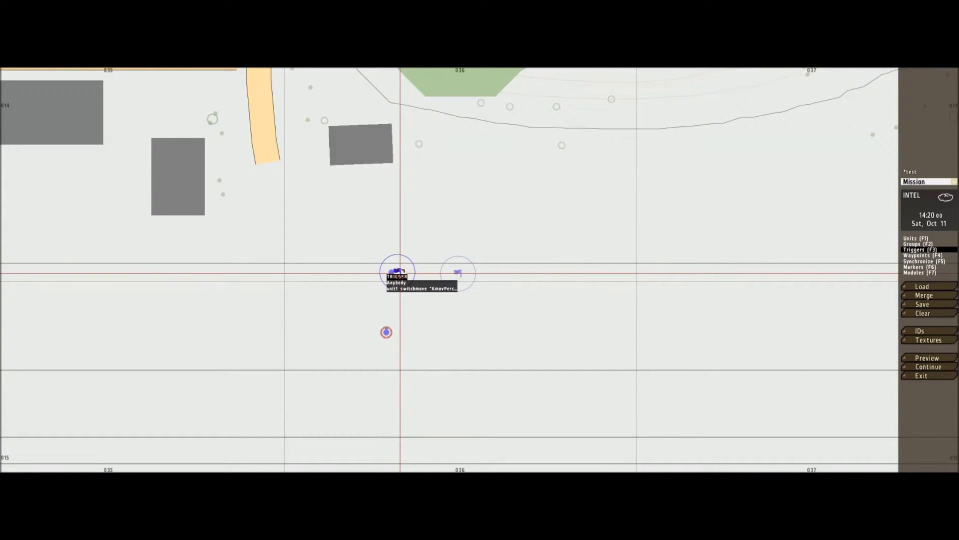
Step: Reduce the unit1 trigger's On Act. to unit1 switchmove "AmovPercMstpSnonWnonDnon_idle56kliky"; and preview the mission to watch the rifleman
double_click(402, 277)
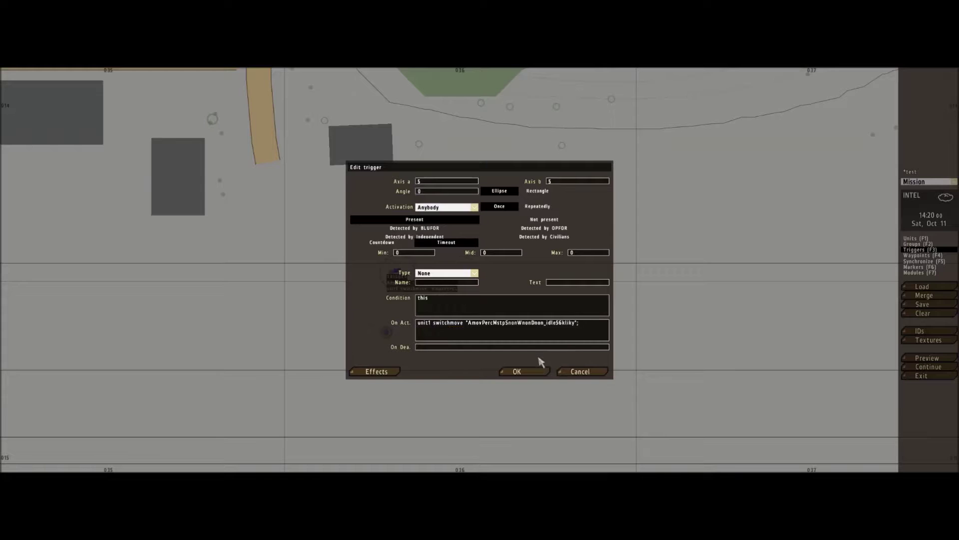
click(517, 371)
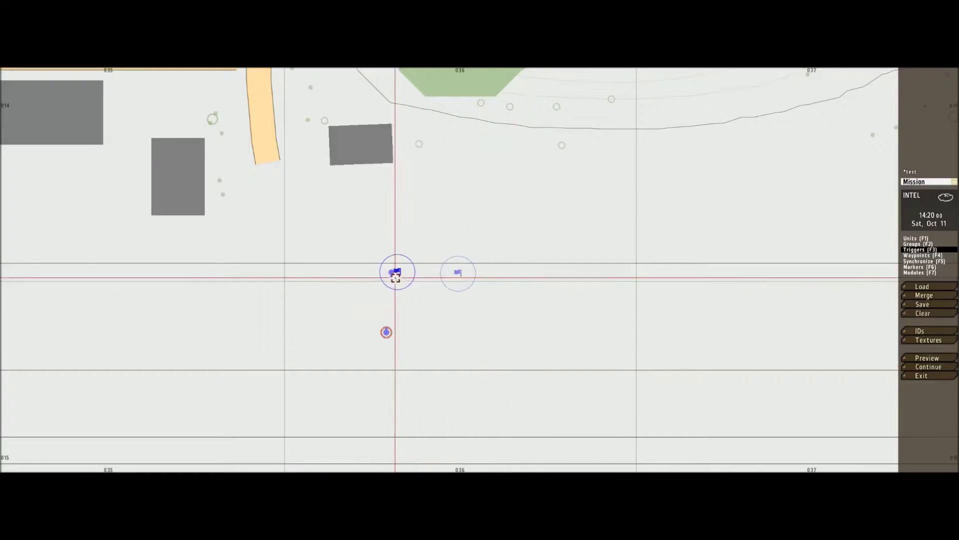
click(919, 358)
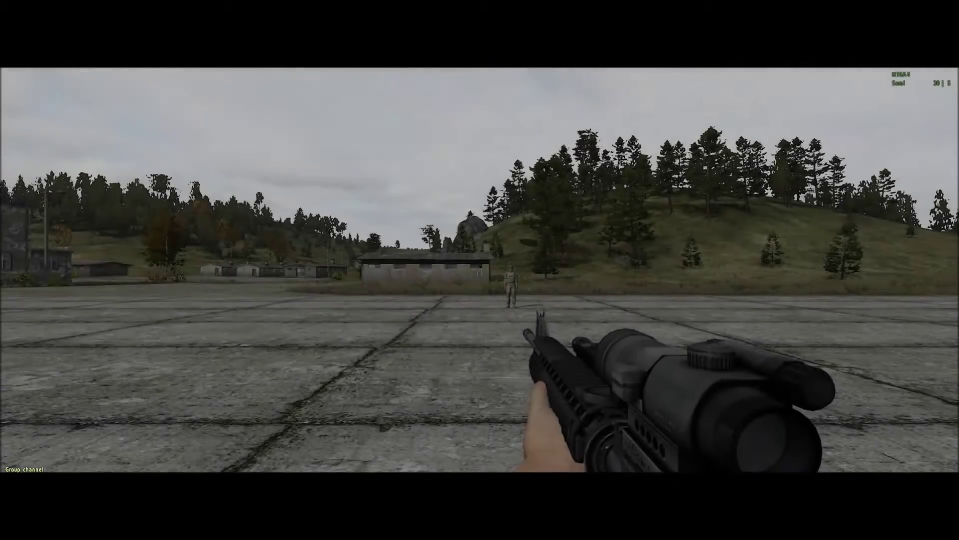
key(w)
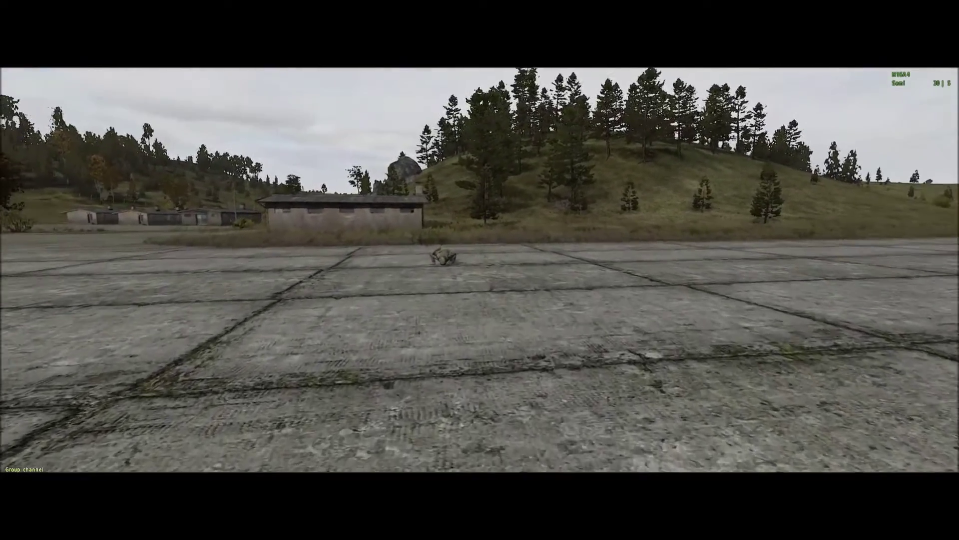
key(w)
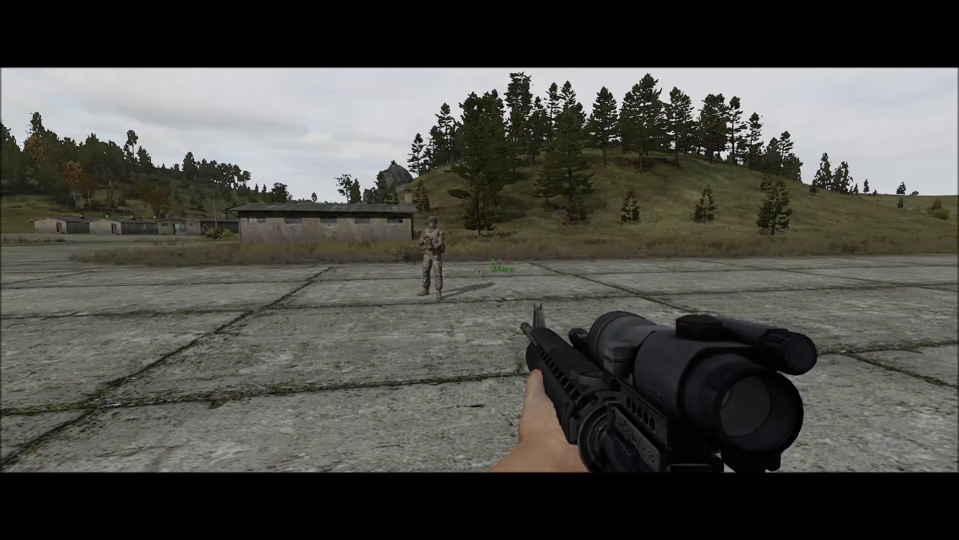
key(Escape)
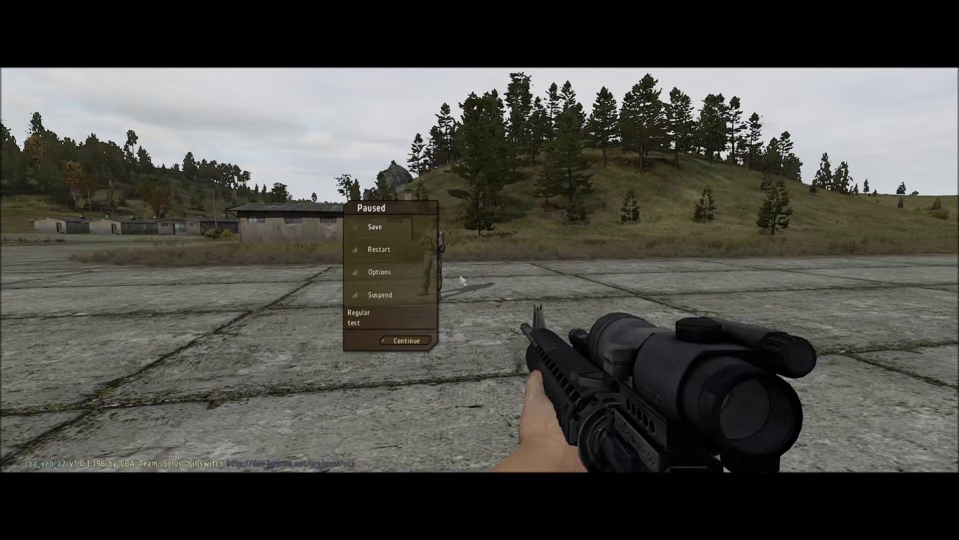
click(396, 295)
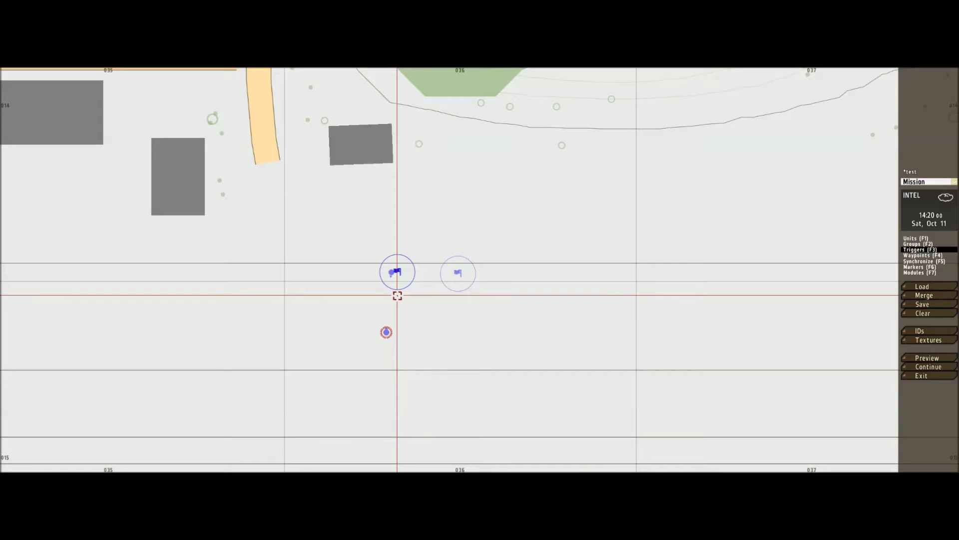
Step: Copy unit1 disableAI "ANIM"; from the eastern trigger and append it to the On Act. script of the trigger on the unit1 rifleman
double_click(458, 274)
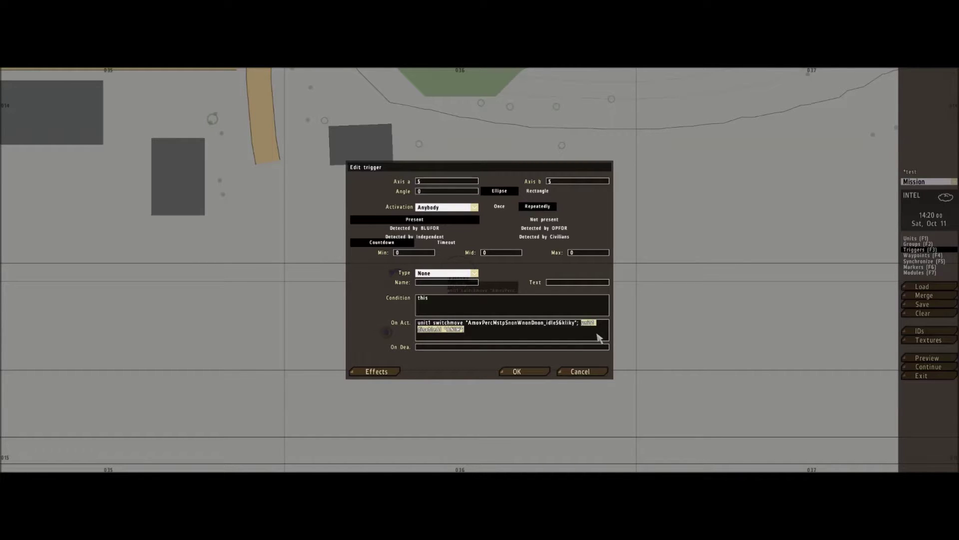
click(524, 373)
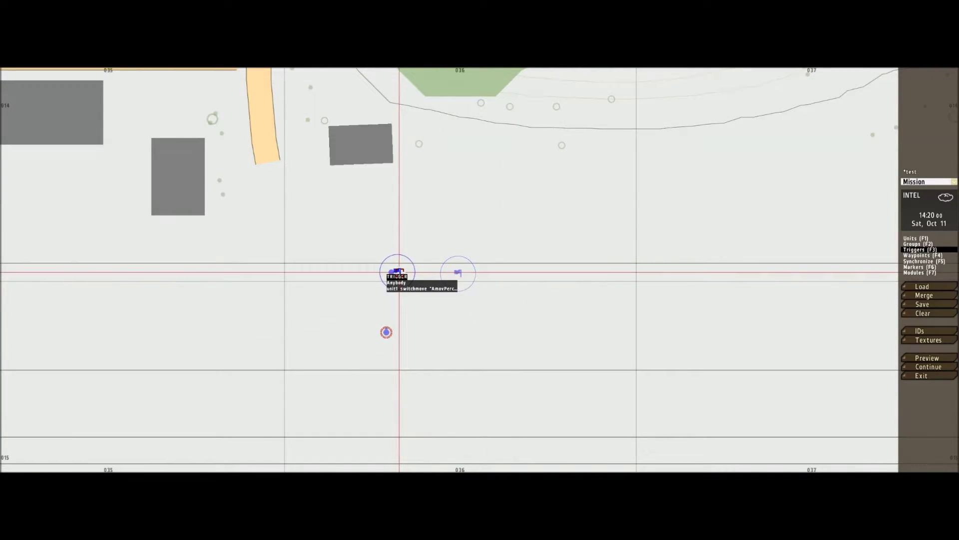
double_click(399, 272)
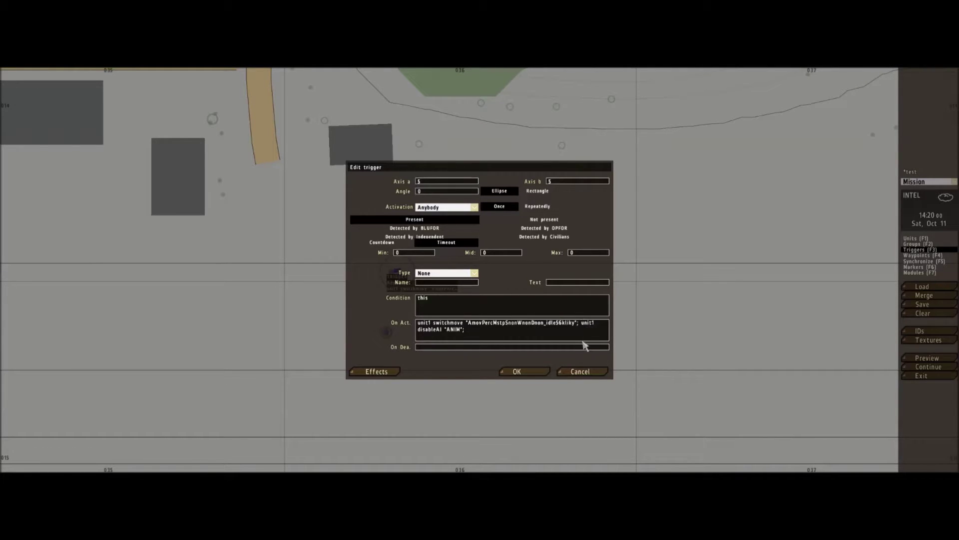
click(529, 371)
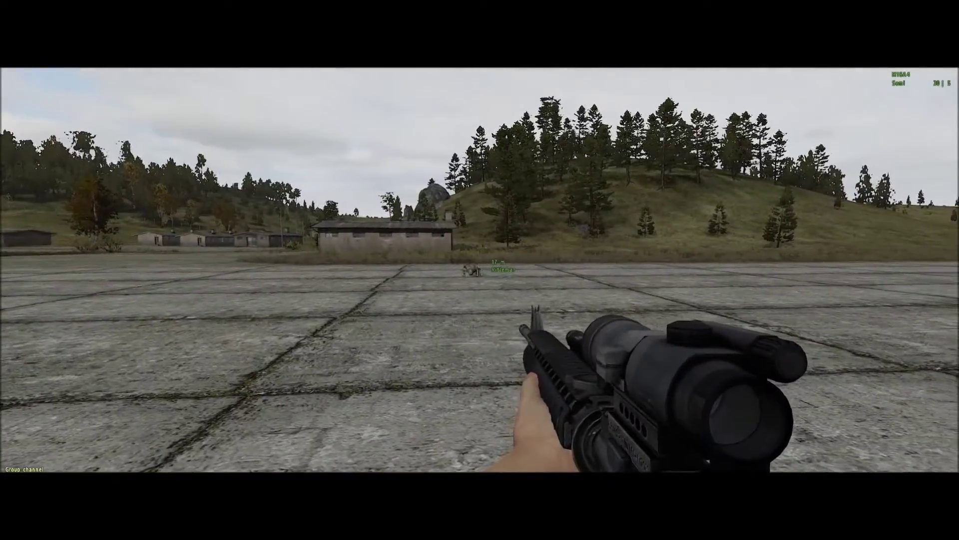
Step: Preview the mission, walk toward the unit1 rifleman to examine his animation up close, and return to the editor
key(w)
key(w)
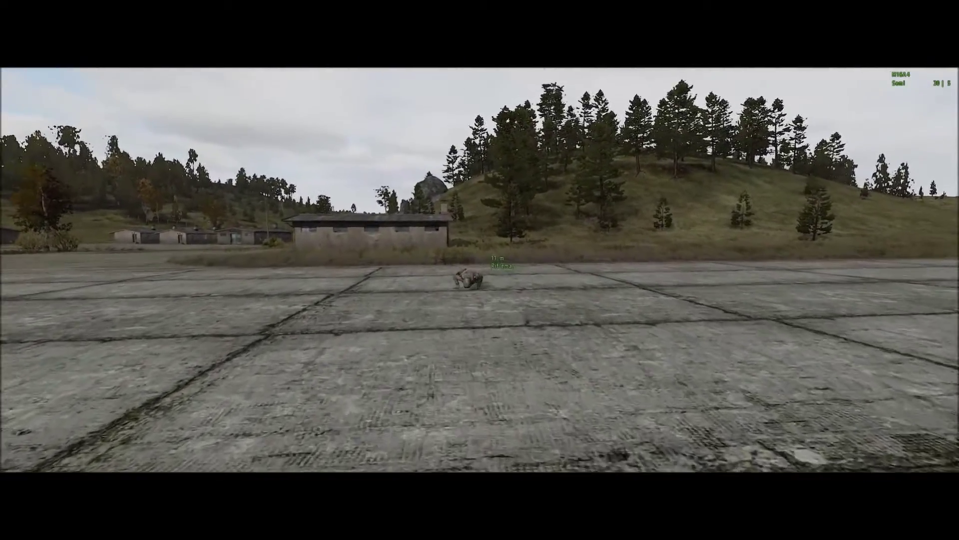
key(KP_Add)
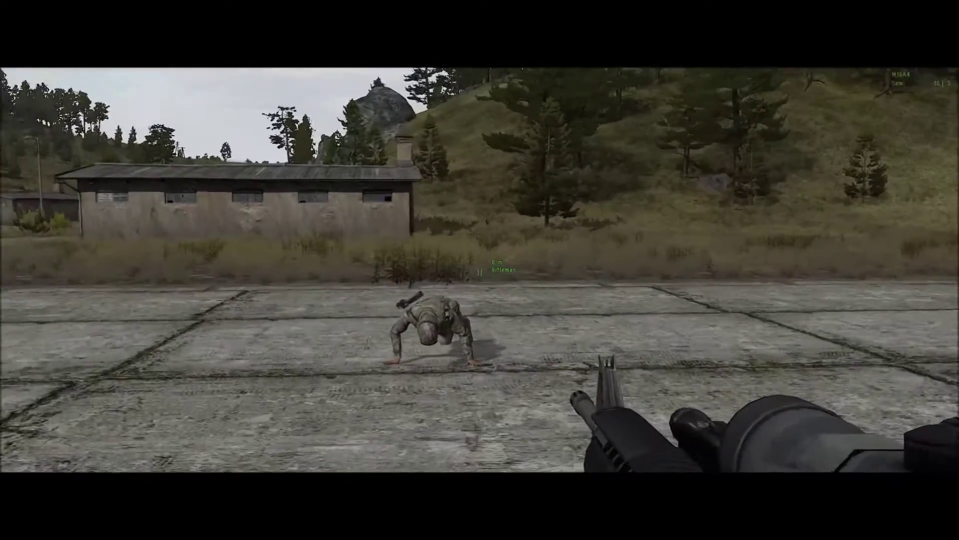
key(KP_Subtract)
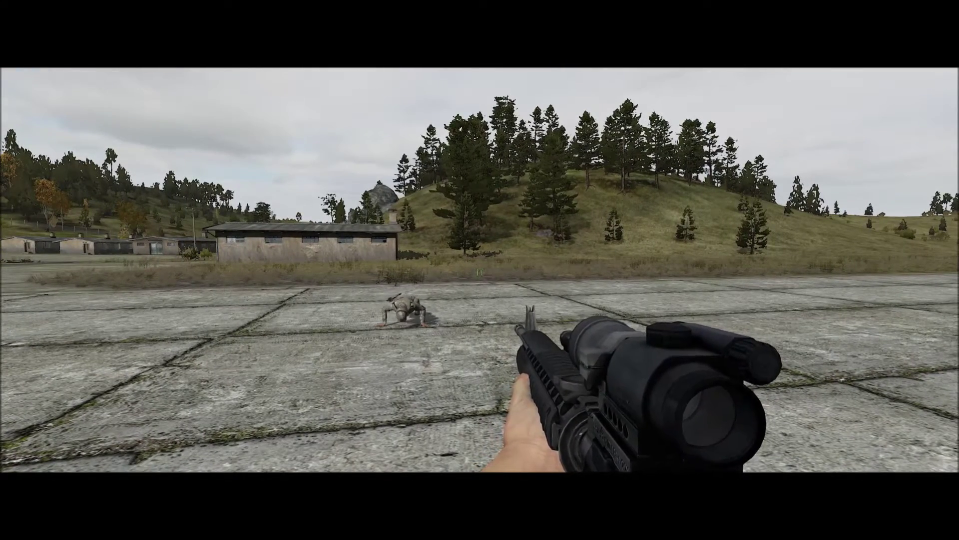
scroll(480, 269, down, 1)
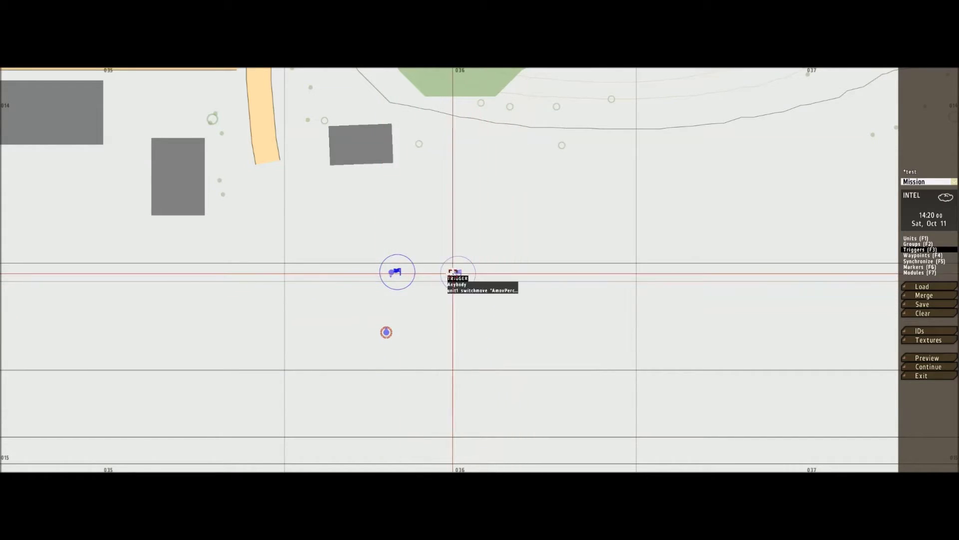
Step: Delete the spare unit1 trigger east of the unit1 rifleman
mouse_move(456, 273)
mouse_down()
mouse_move(491, 265)
mouse_move(526, 220)
mouse_up()
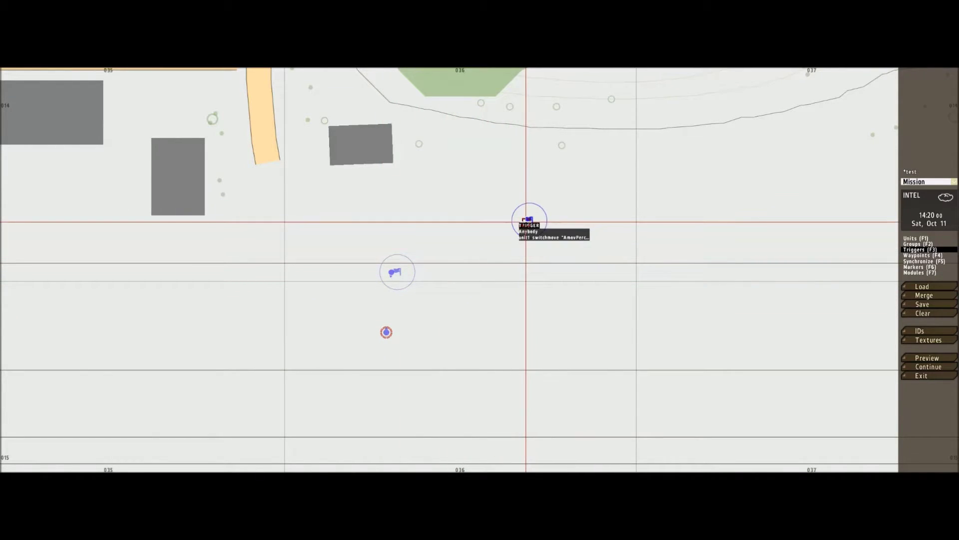
key(Delete)
Step: Move the group of riflemen and triggers from the far east of the map to the area just east of the unit1 rifleman
right_drag(640, 295, 580, 332)
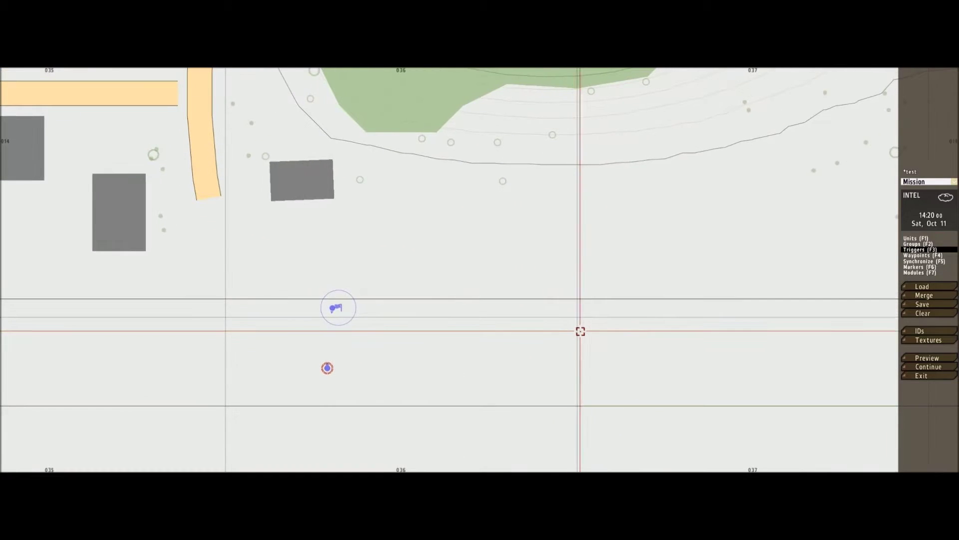
scroll(580, 332, down, 2)
right_drag(631, 313, 446, 390)
right_drag(695, 350, 457, 358)
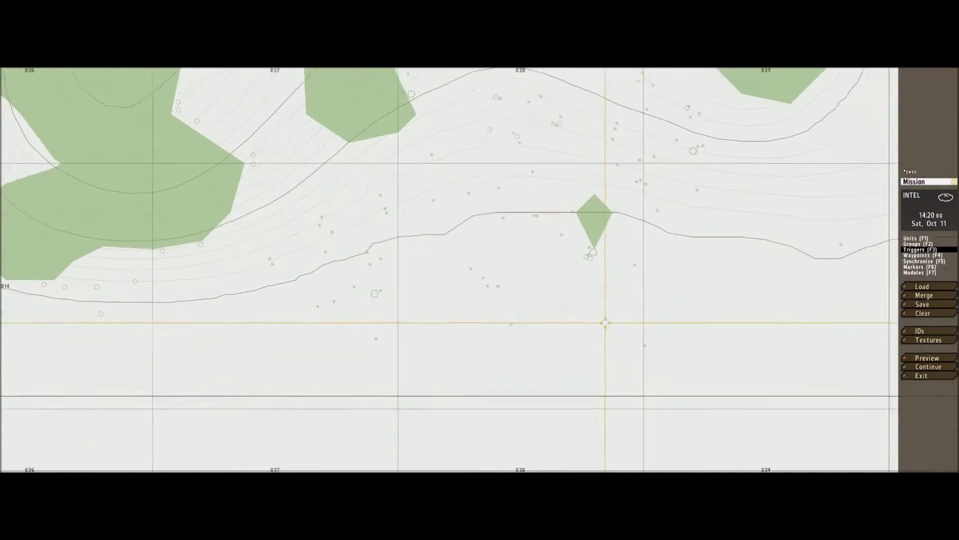
right_drag(648, 325, 474, 372)
scroll(474, 372, down, 4)
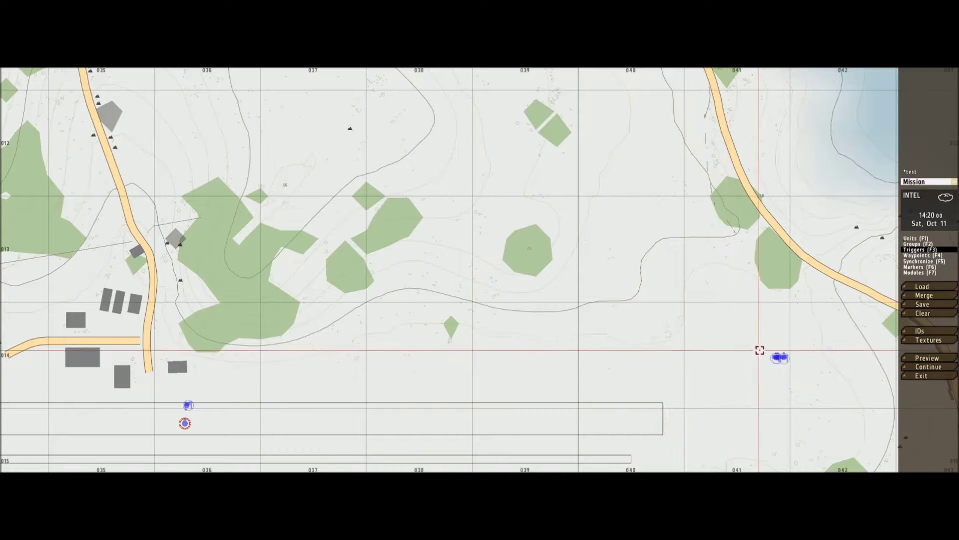
mouse_move(782, 359)
mouse_down()
mouse_move(606, 365)
mouse_move(514, 291)
mouse_move(364, 305)
mouse_move(403, 302)
mouse_up()
scroll(404, 302, up, 6)
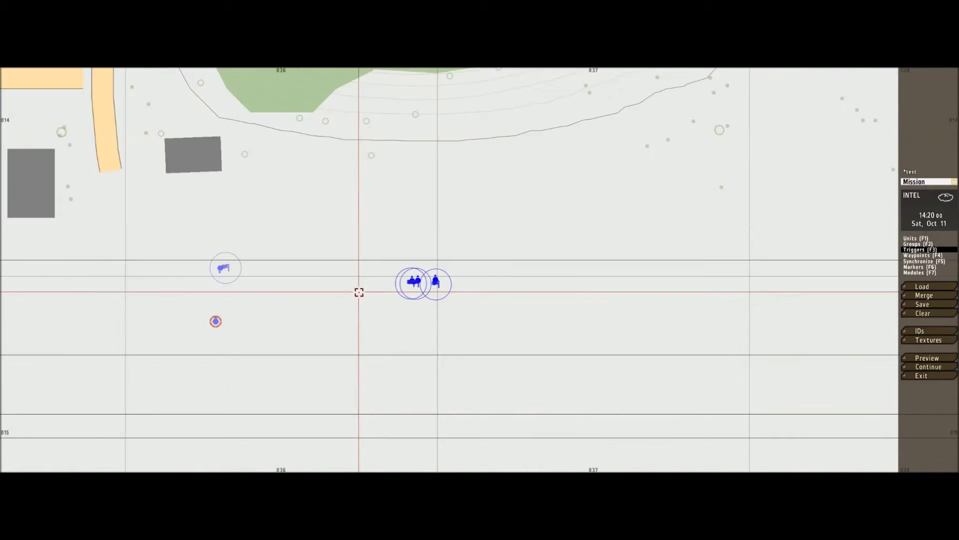
Step: Place the unit2 rifleman directly east of the unit1 trigger and review the name in his unit settings
scroll(578, 268, down, 5)
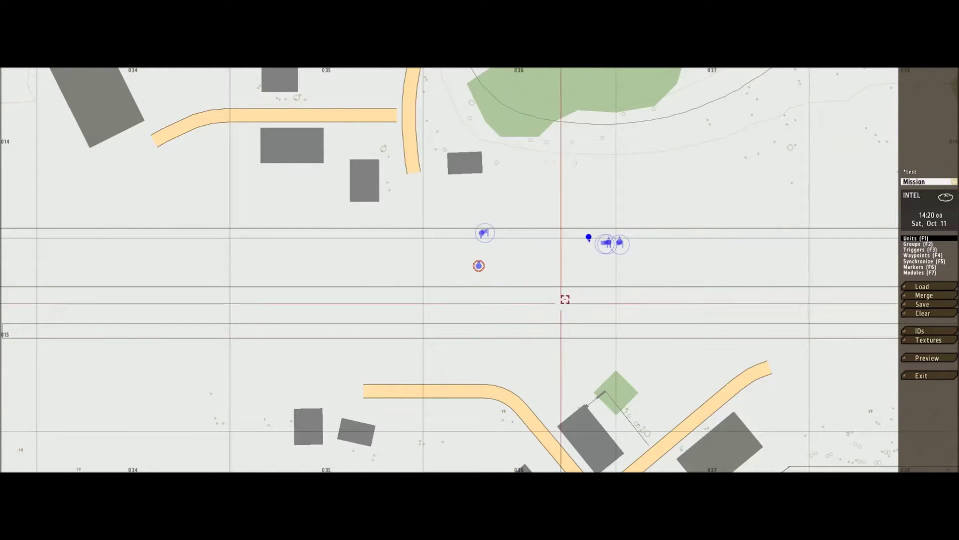
drag(589, 238, 506, 219)
scroll(542, 266, up, 2)
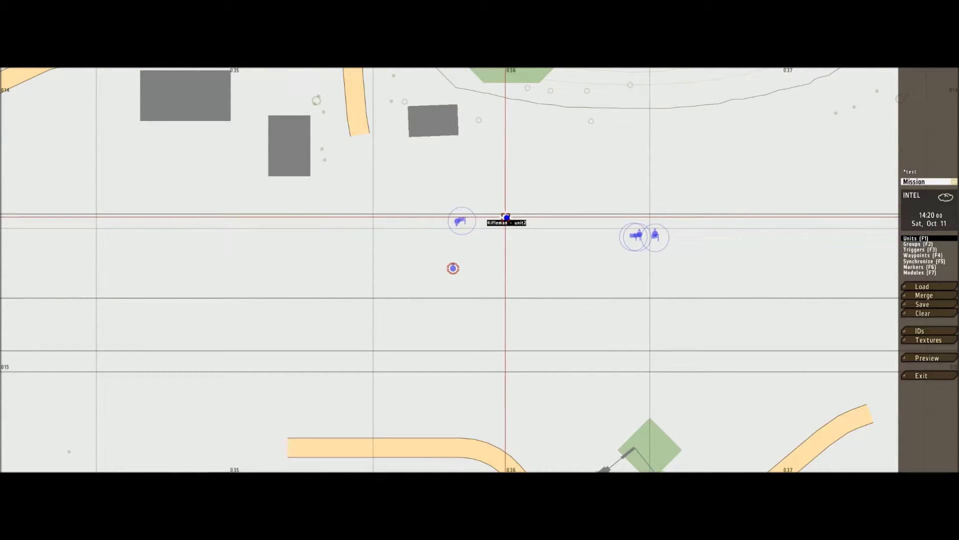
double_click(506, 219)
drag(581, 224, 531, 224)
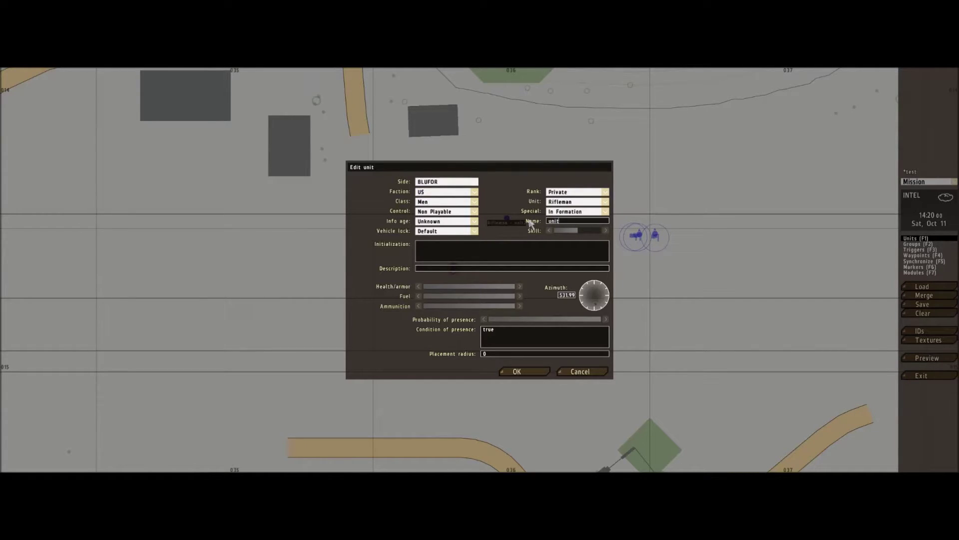
click(520, 372)
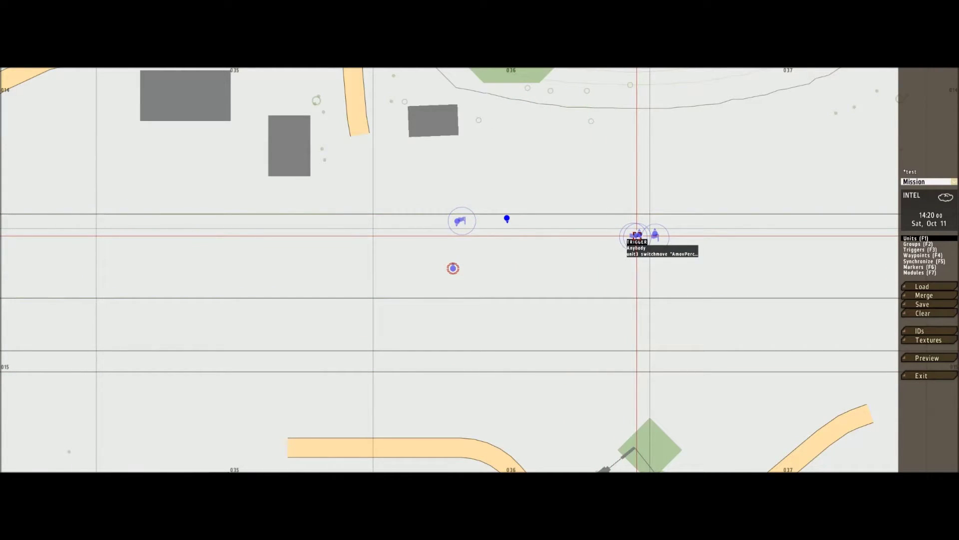
Step: Move the unit2 trigger onto the unit2 rifleman and review its activation options and On Act. script
drag(637, 235, 493, 198)
scroll(549, 258, down, 2)
scroll(549, 258, up, 3)
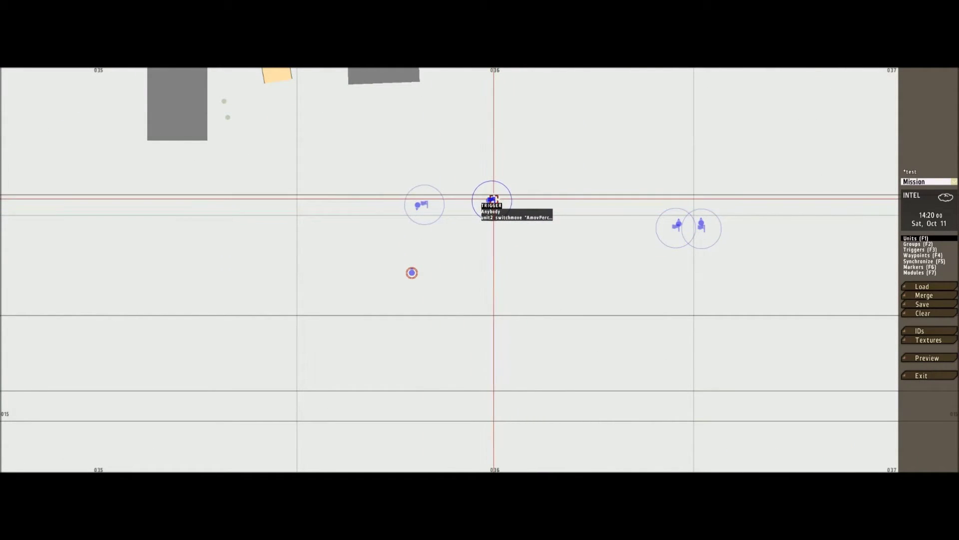
double_click(493, 199)
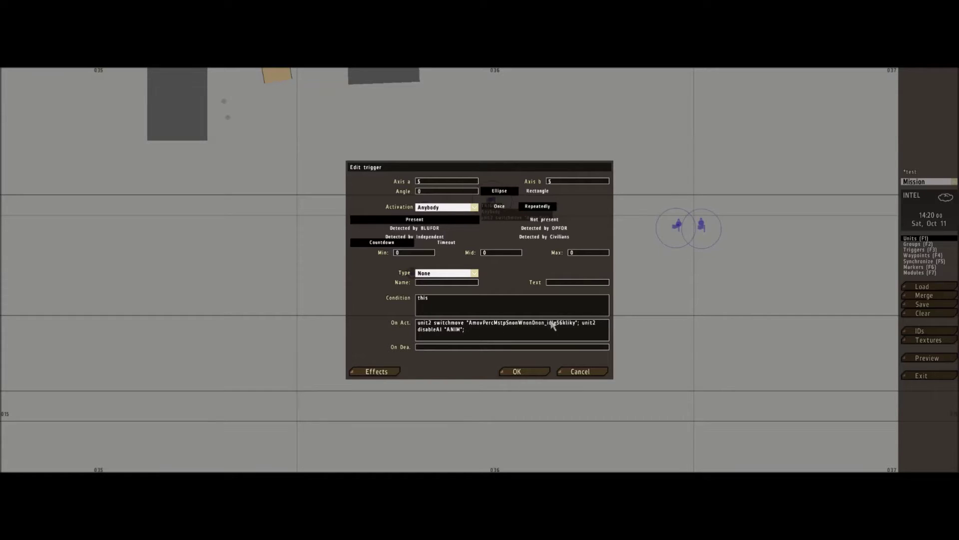
click(540, 372)
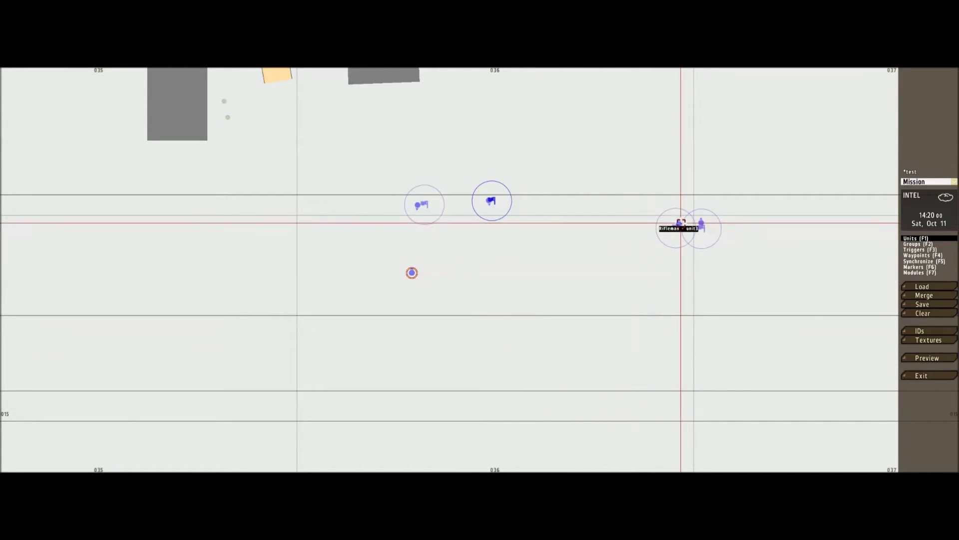
Step: Place the unit3 rifleman in line east of the unit2 rifleman and review the name in his unit settings
drag(681, 222, 553, 194)
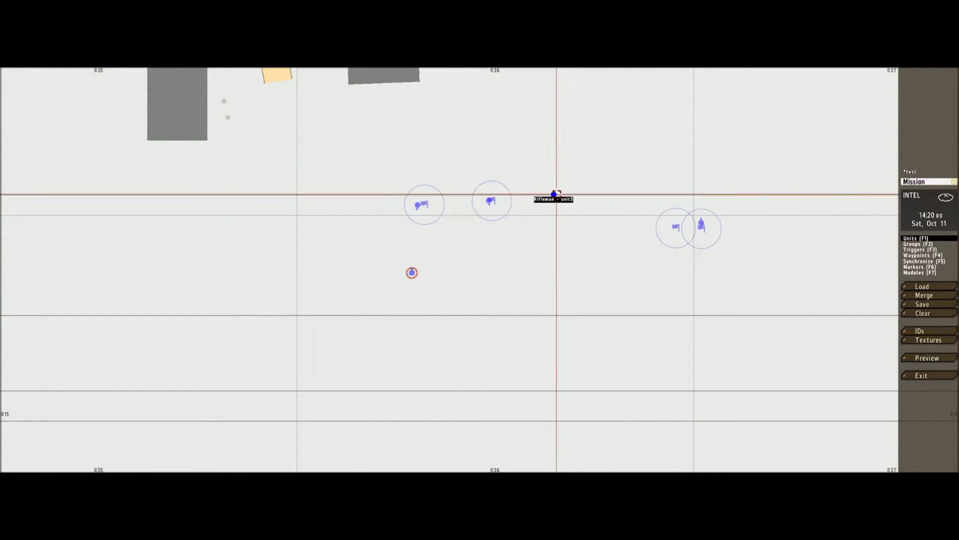
double_click(554, 195)
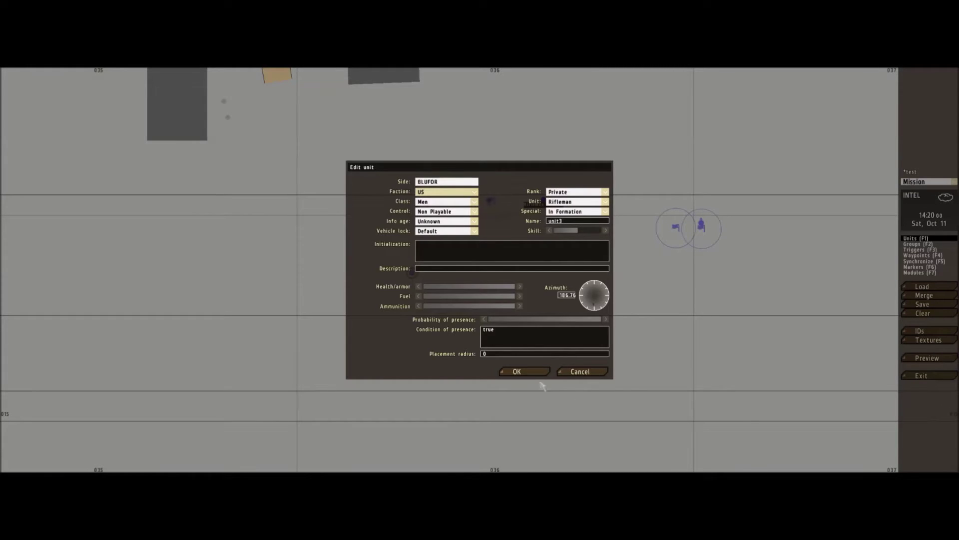
click(522, 371)
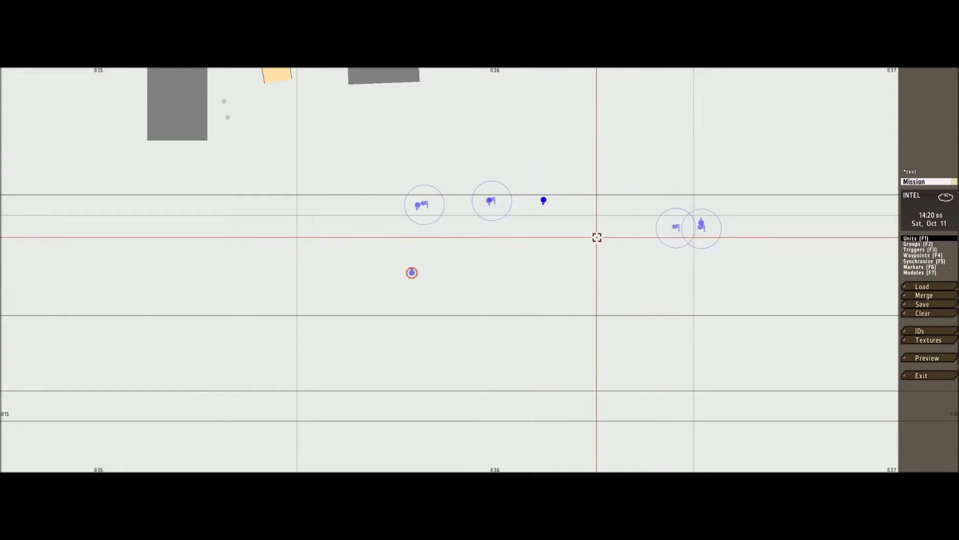
drag(542, 200, 540, 200)
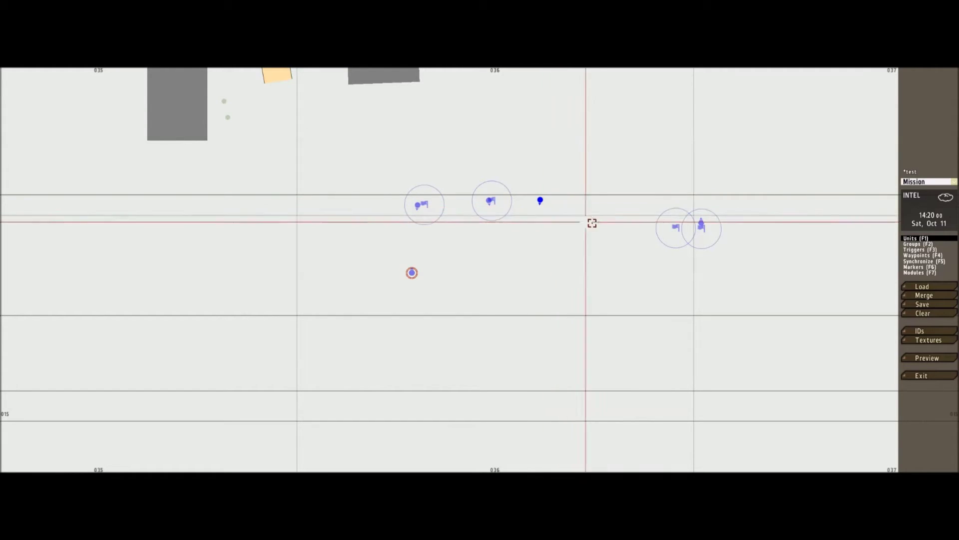
Step: Place the unit4 rifleman in line east of the unit3 rifleman and review the name in his unit settings
drag(700, 223, 584, 199)
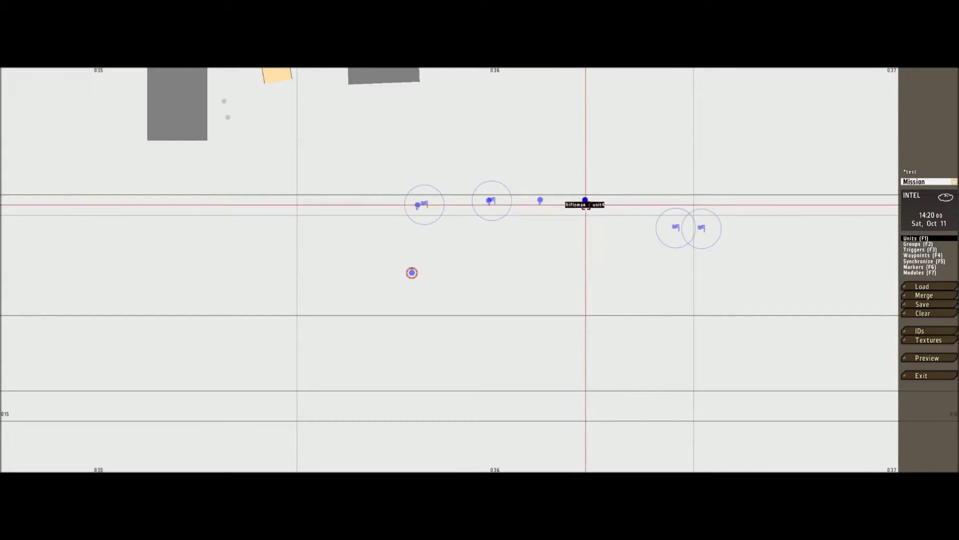
double_click(586, 202)
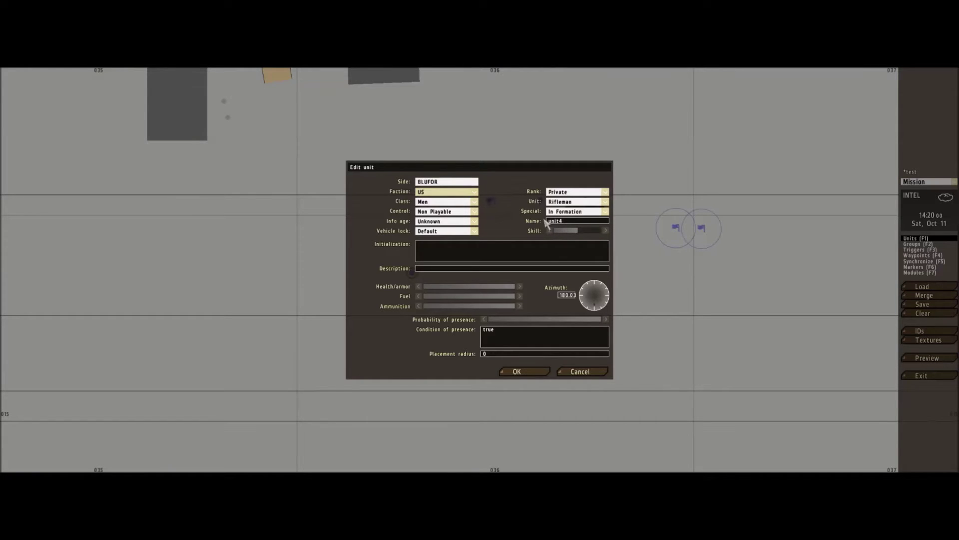
click(531, 370)
Step: Move the two remaining triggers onto the unit3 and unit4 riflemen and review the unit4 trigger's On Act. script
drag(677, 230, 540, 202)
drag(701, 228, 599, 210)
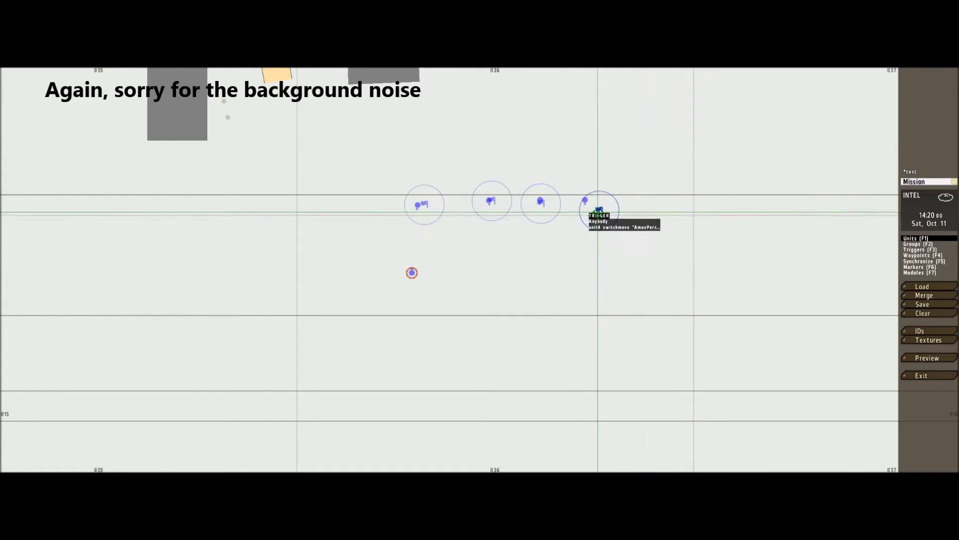
double_click(599, 208)
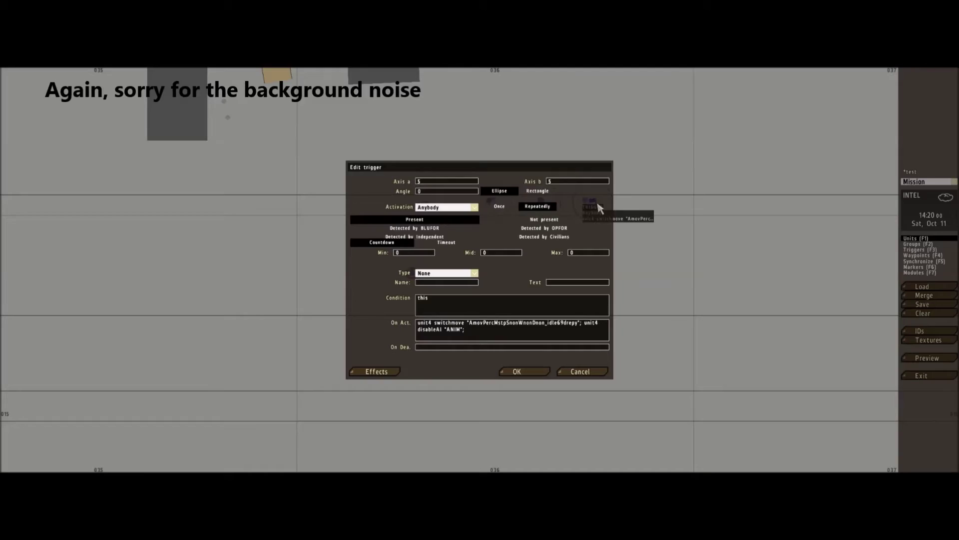
click(519, 371)
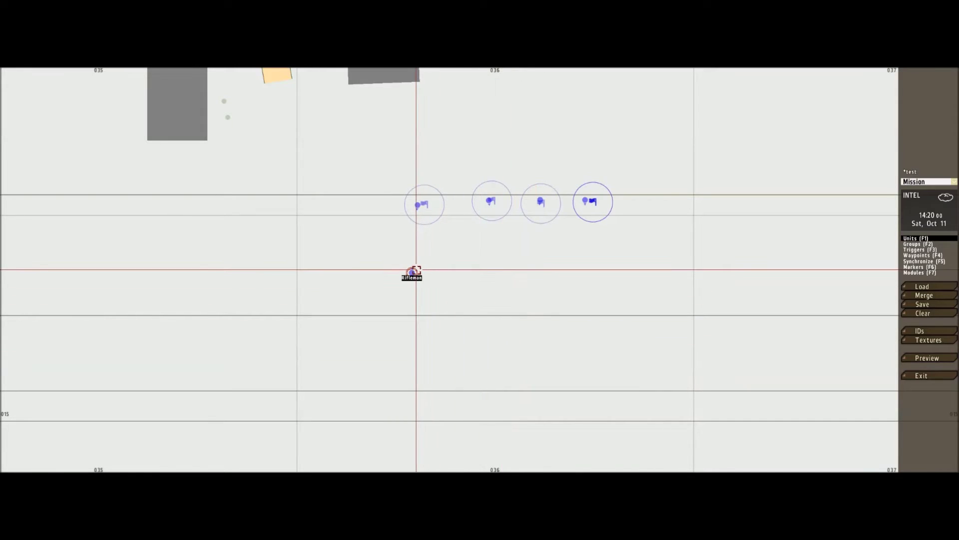
Step: Place the player rifleman just south of the unit2 rifleman, preview the mission to watch the animations, and return to the editor
drag(414, 274, 497, 263)
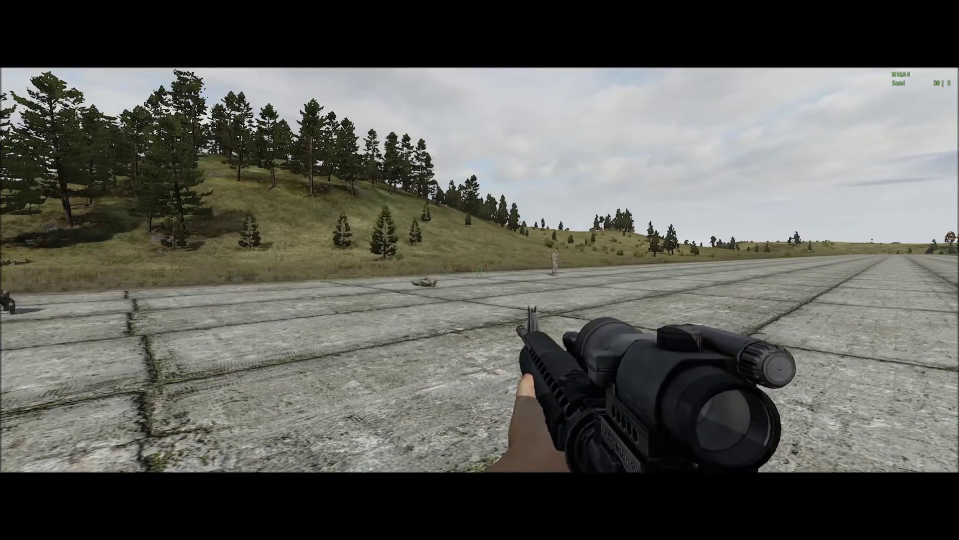
key(w)
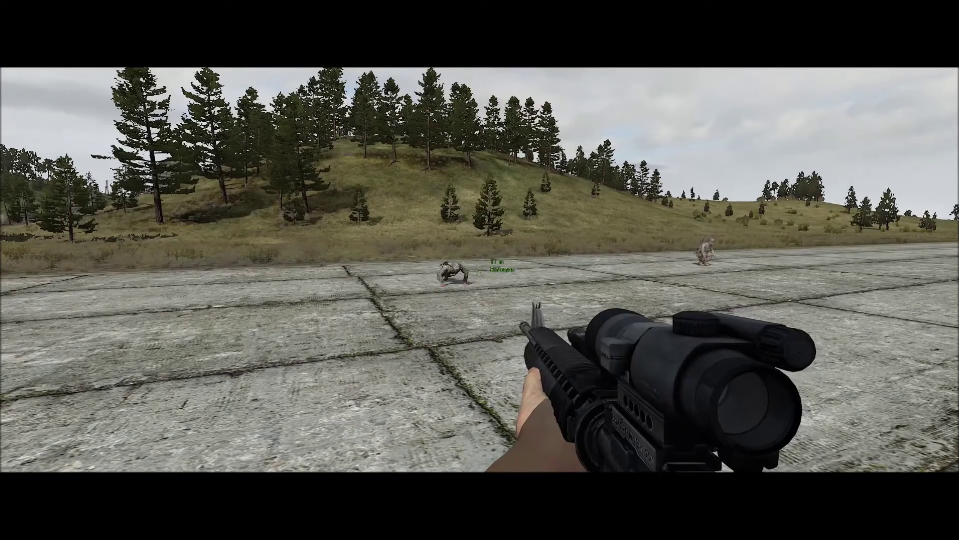
key(Escape)
click(399, 296)
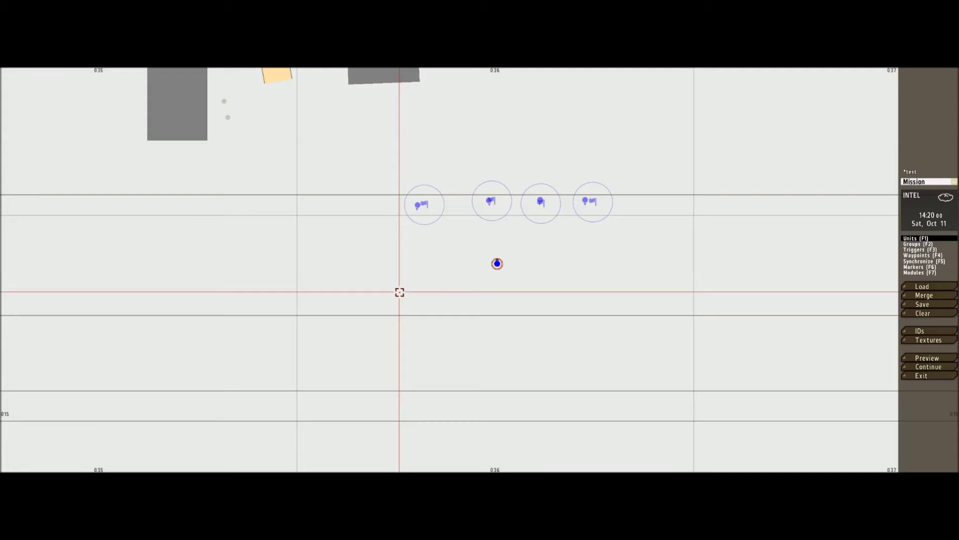
Step: Review the unit4 rifleman's name and the matching unit name in his trigger's On Act. script
scroll(546, 280, down, 3)
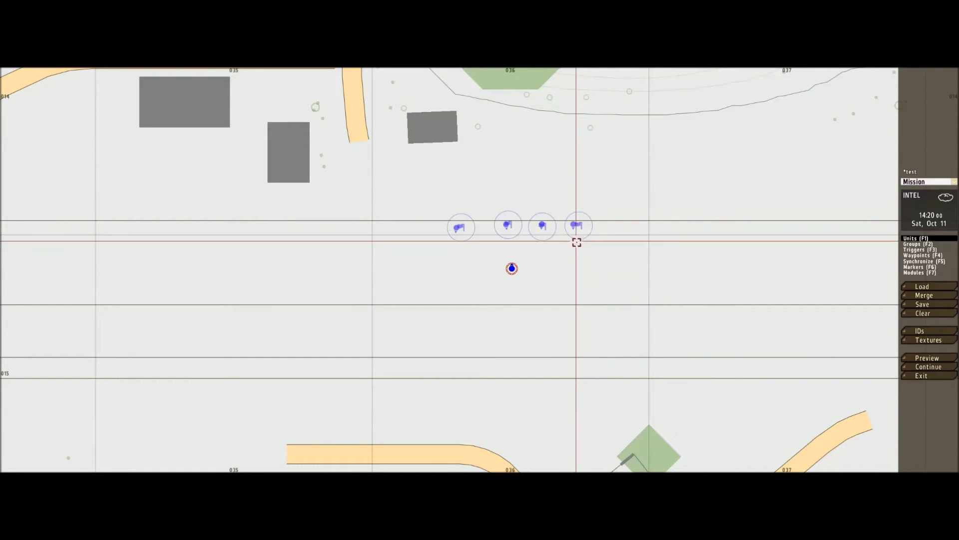
double_click(573, 227)
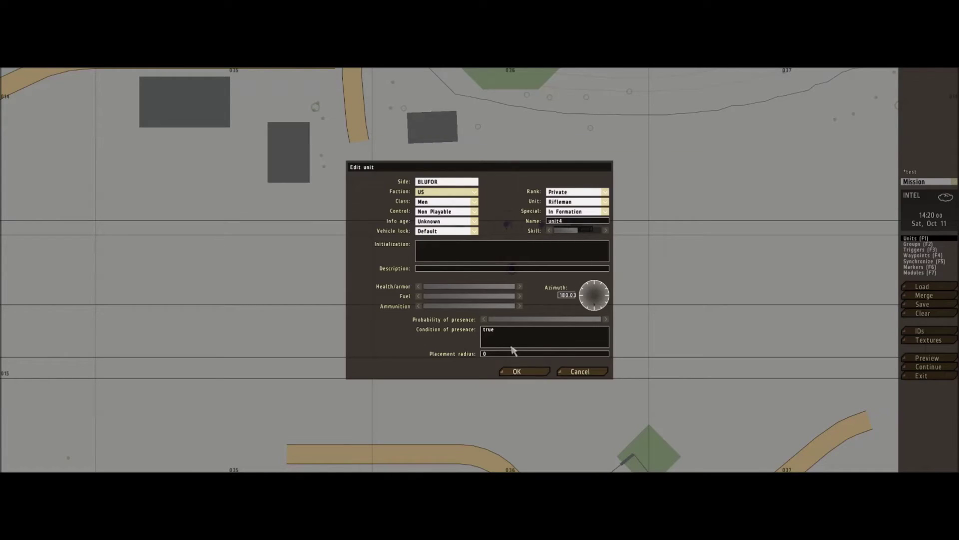
click(525, 372)
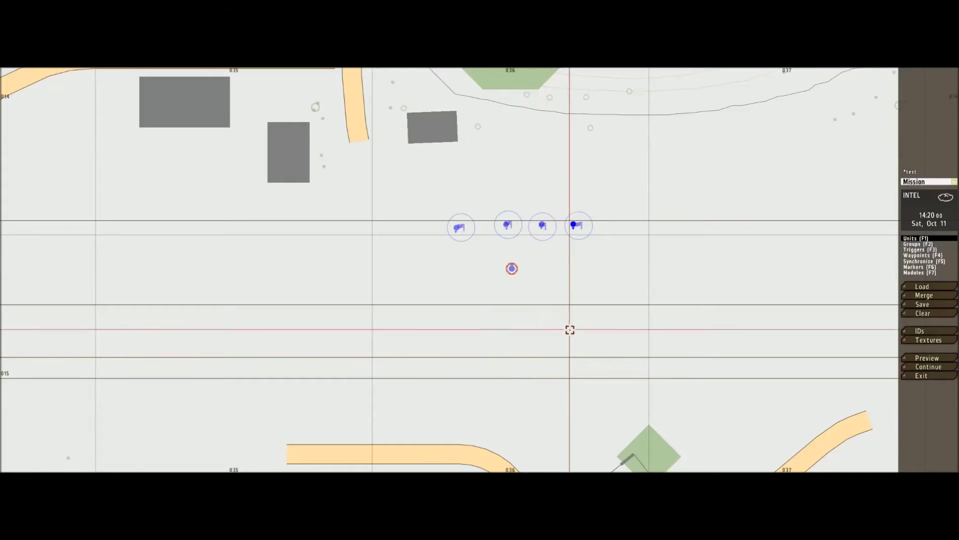
double_click(579, 226)
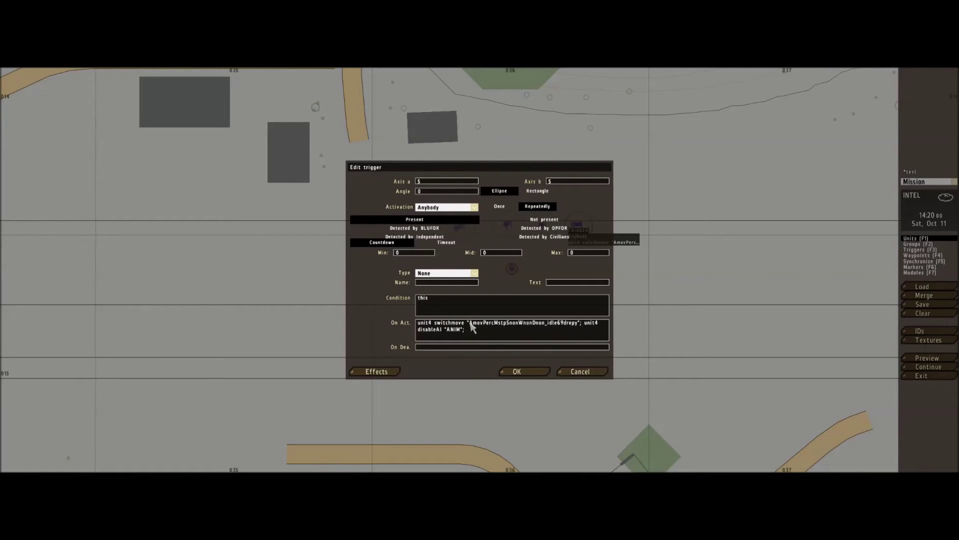
click(519, 372)
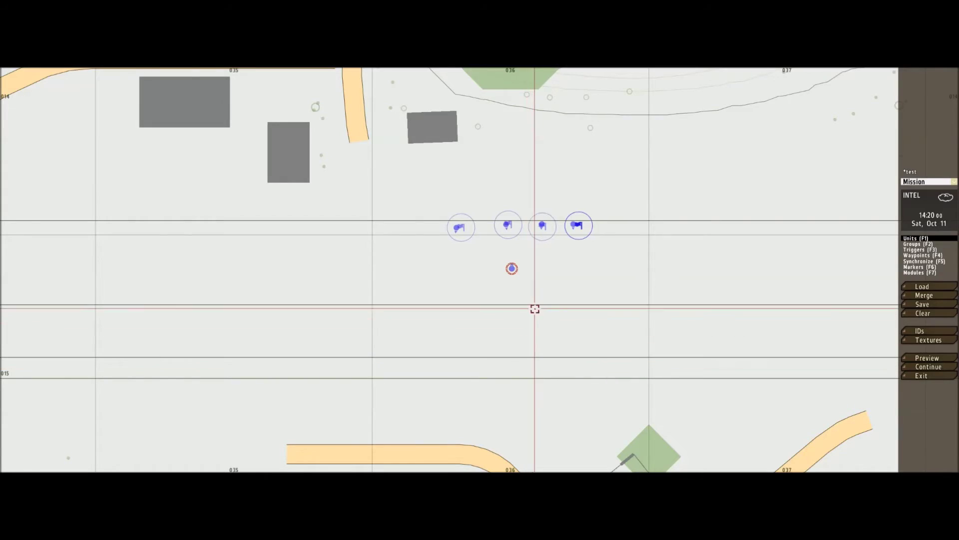